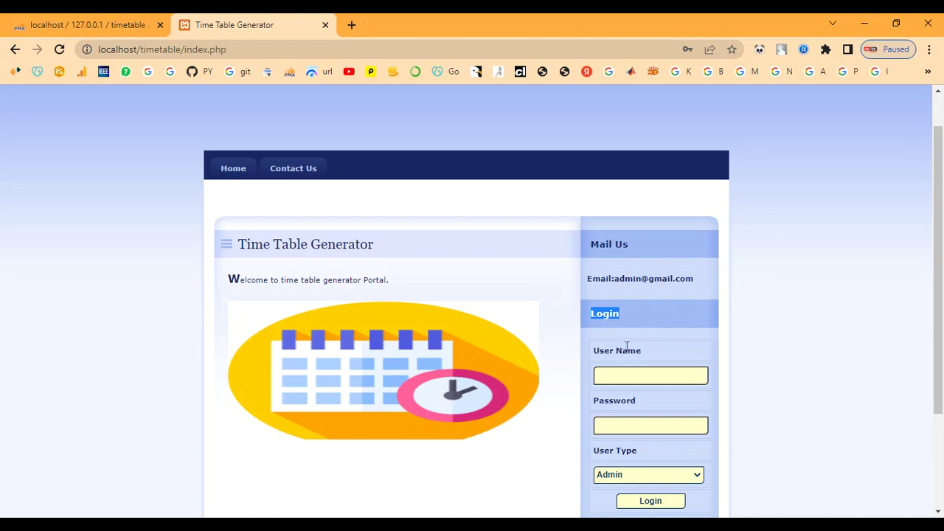
Enter admin as the login user name and fill in the account password.
drag(591, 356, 653, 379)
click(649, 378)
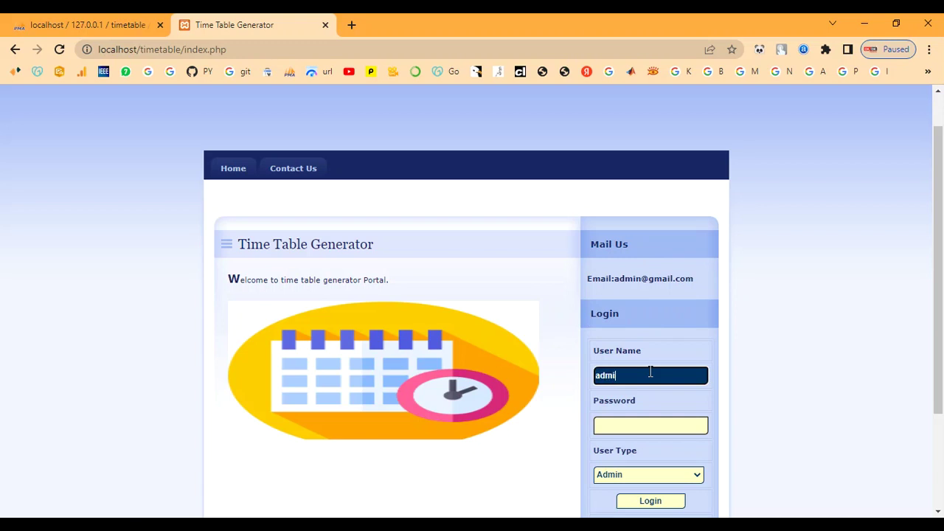
key(Tab)
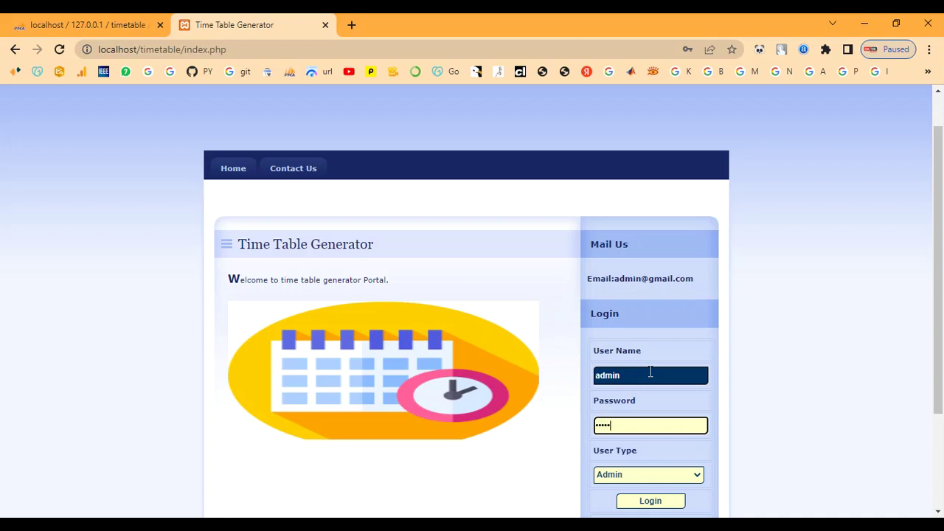
key(BackSpace)
key(BackSpace)
key(BackSpace)
key(BackSpace)
key(BackSpace)
Log in with the Admin user type and decline to save the password in the browser.
click(648, 475)
click(644, 490)
scroll(644, 490, down, 1)
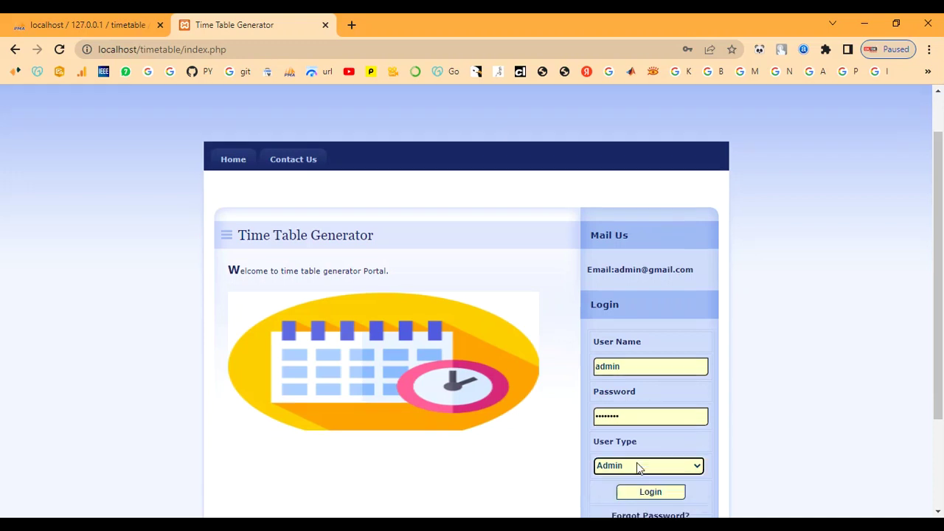
click(638, 435)
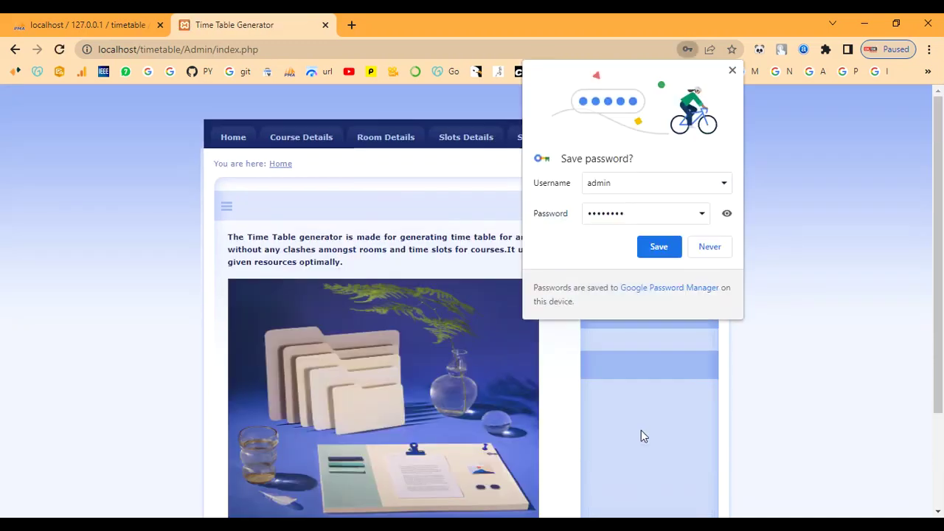
click(701, 247)
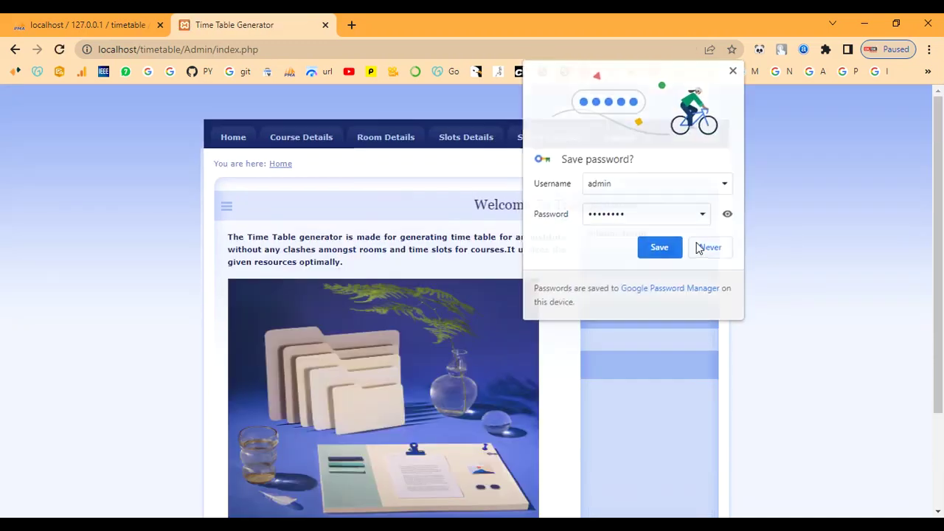
drag(379, 204, 517, 206)
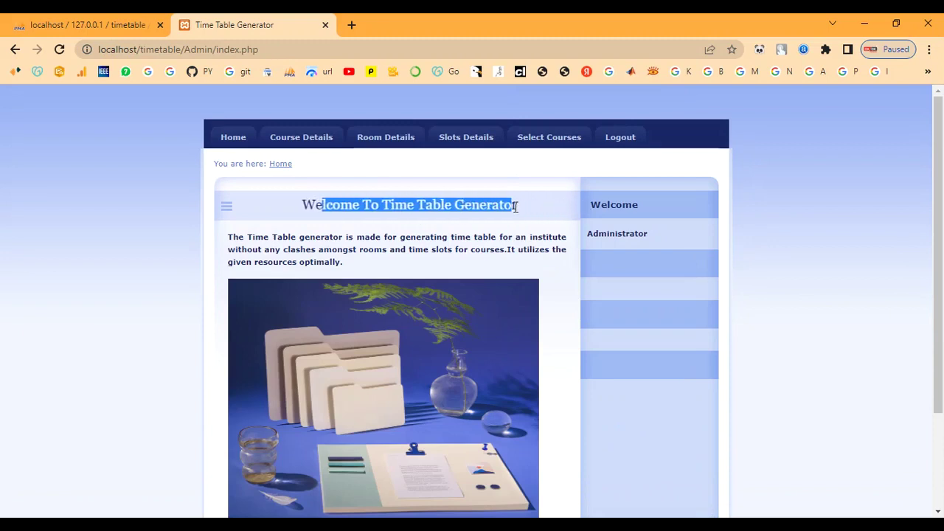
click(491, 265)
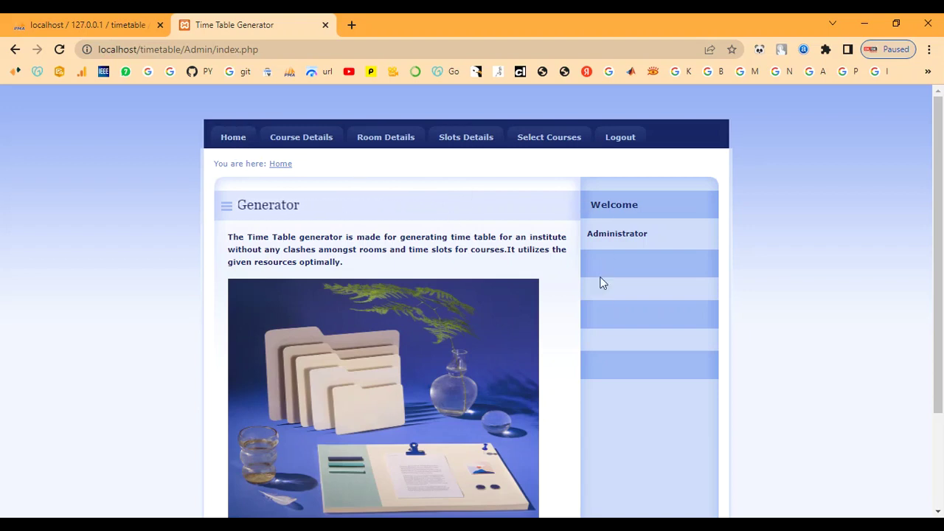
scroll(594, 299, down, 1)
scroll(594, 302, down, 1)
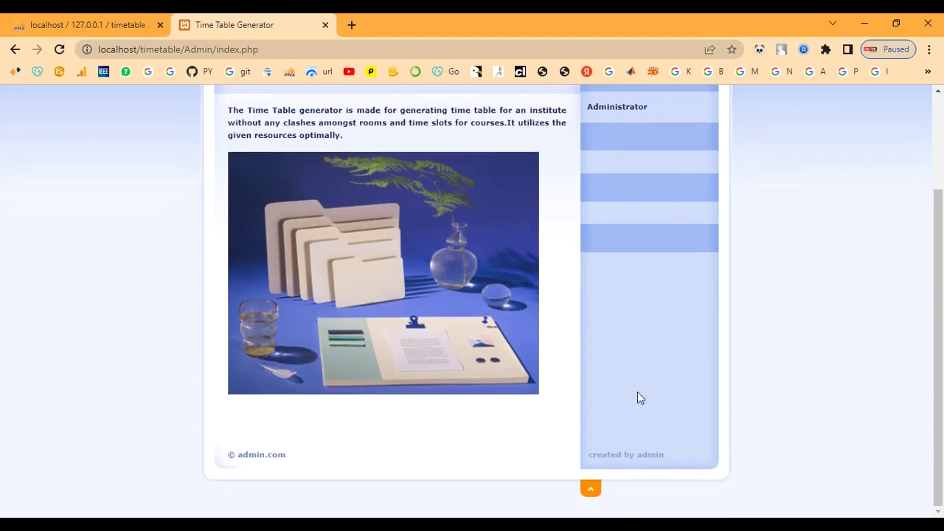
scroll(379, 298, up, 2)
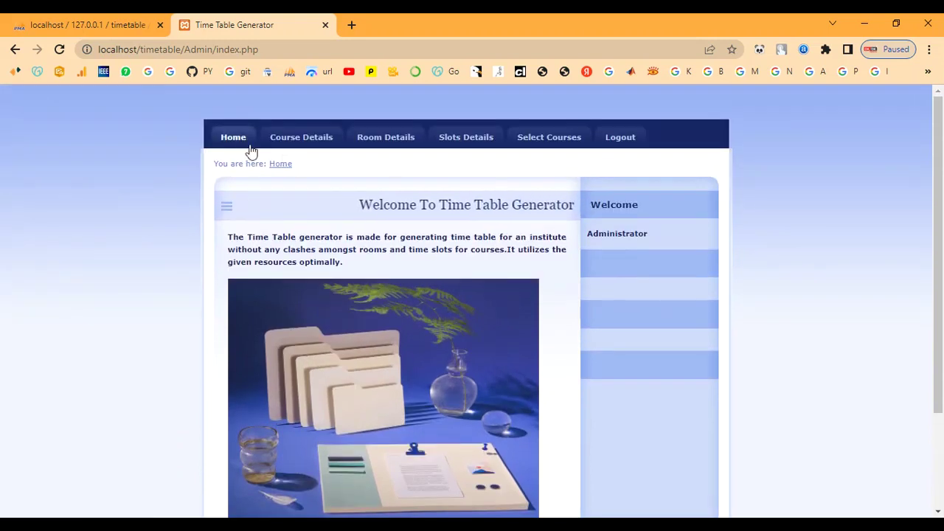
Start adding a new course named Information Technology with 50 students and the odd semester type.
click(301, 142)
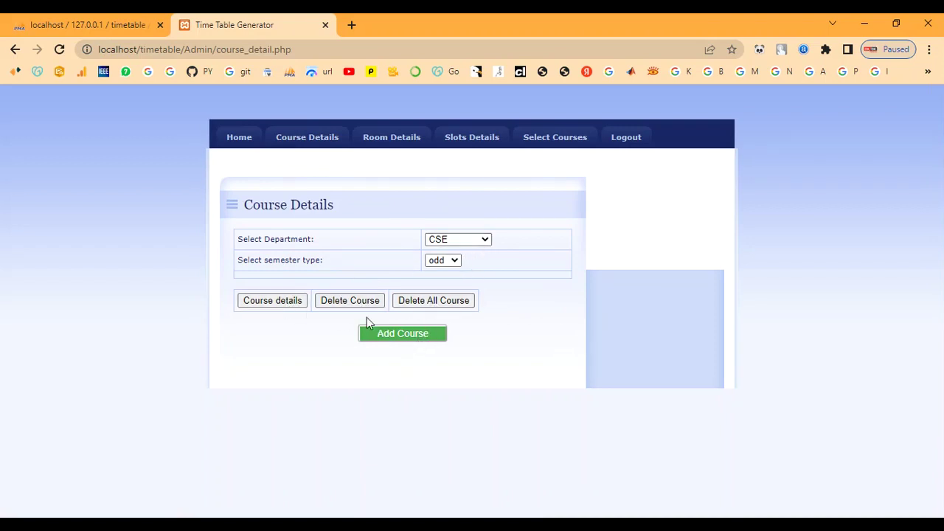
click(389, 338)
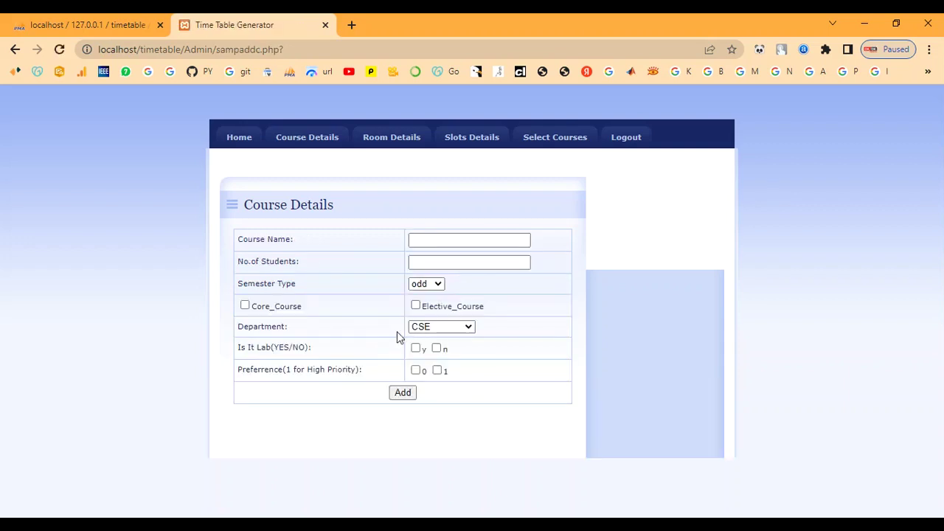
click(423, 240)
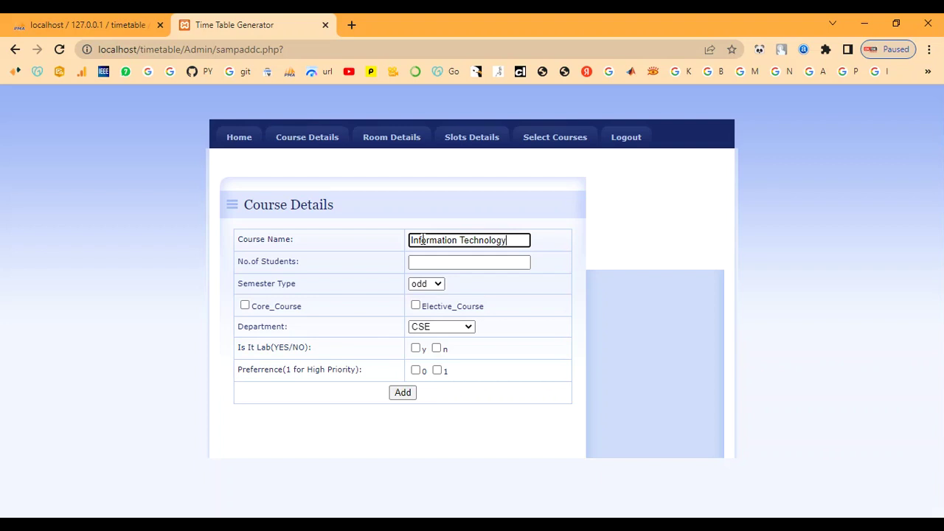
key(Tab)
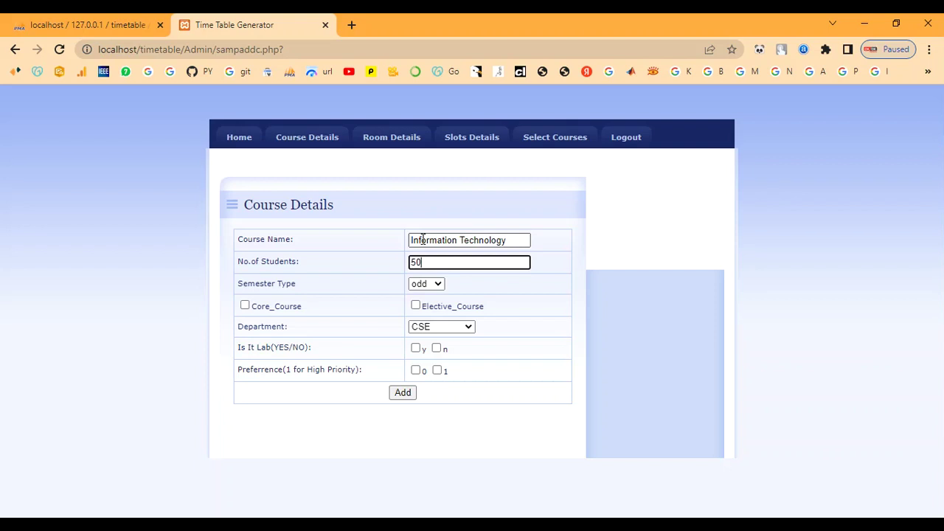
key(Tab)
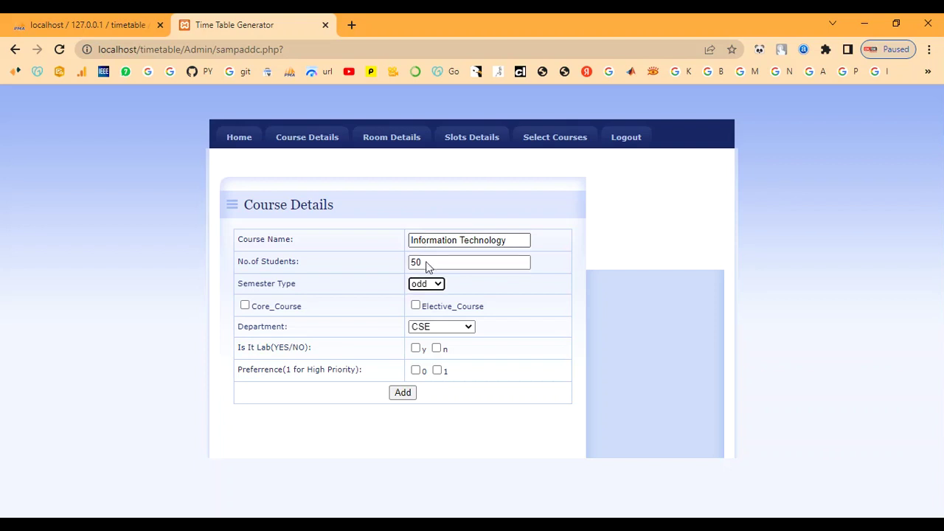
click(436, 286)
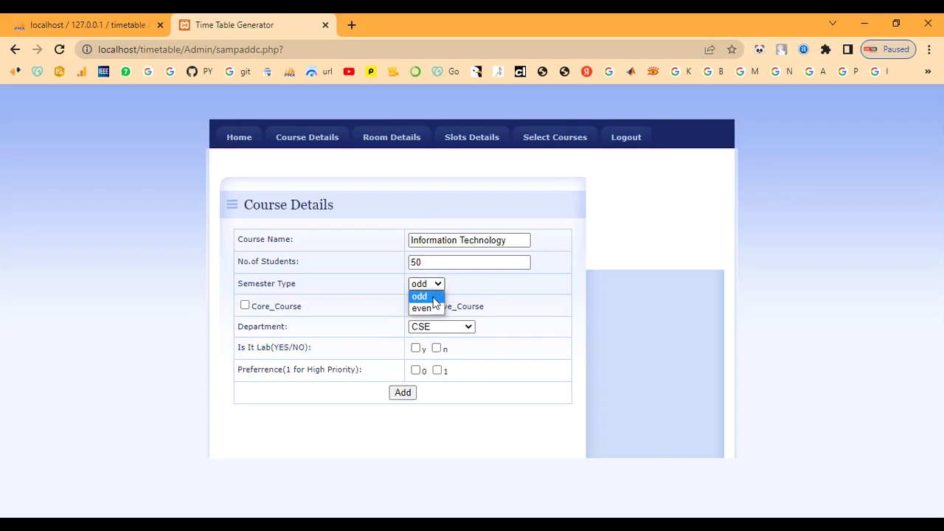
click(433, 299)
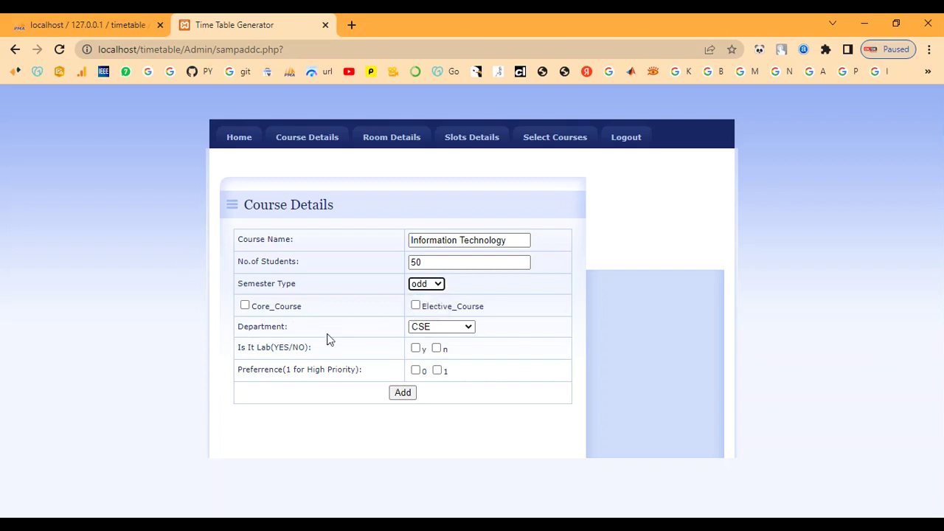
Mark the course as a core course with value 8 and assign it to the CSE department.
click(245, 306)
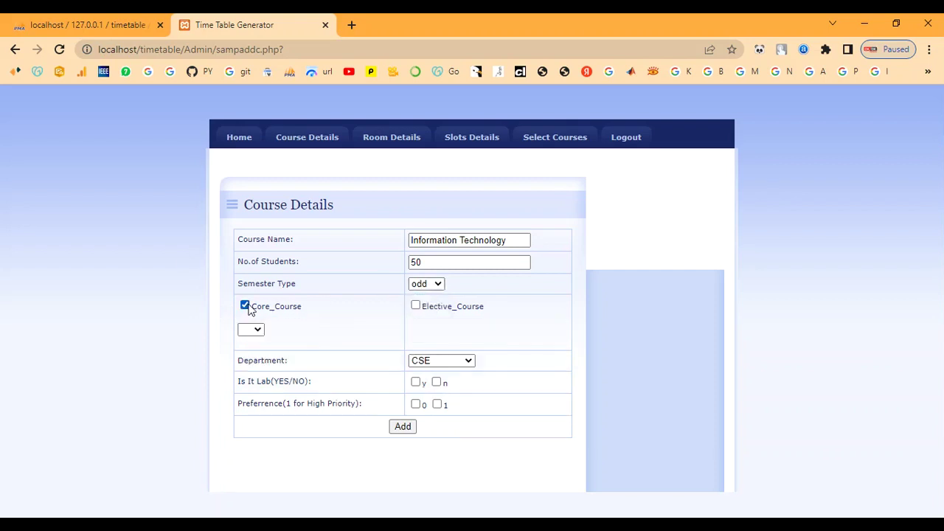
click(256, 331)
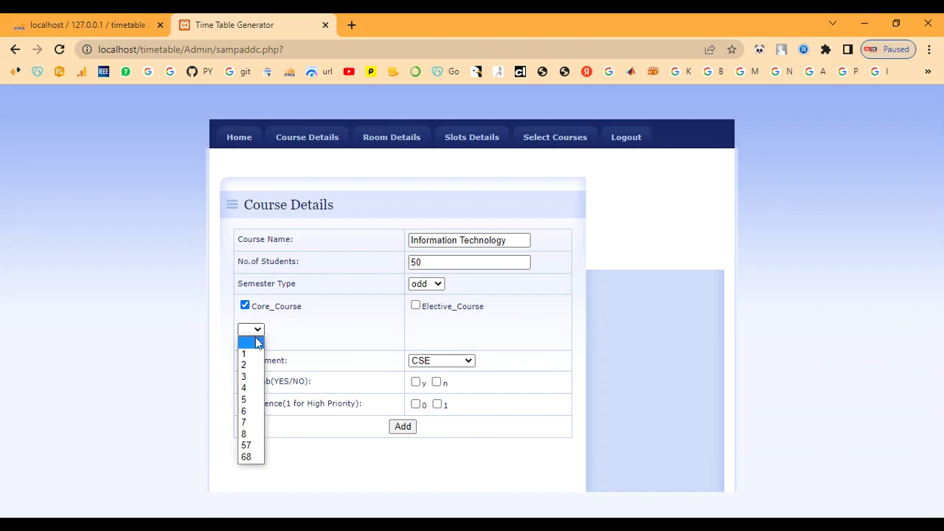
click(256, 436)
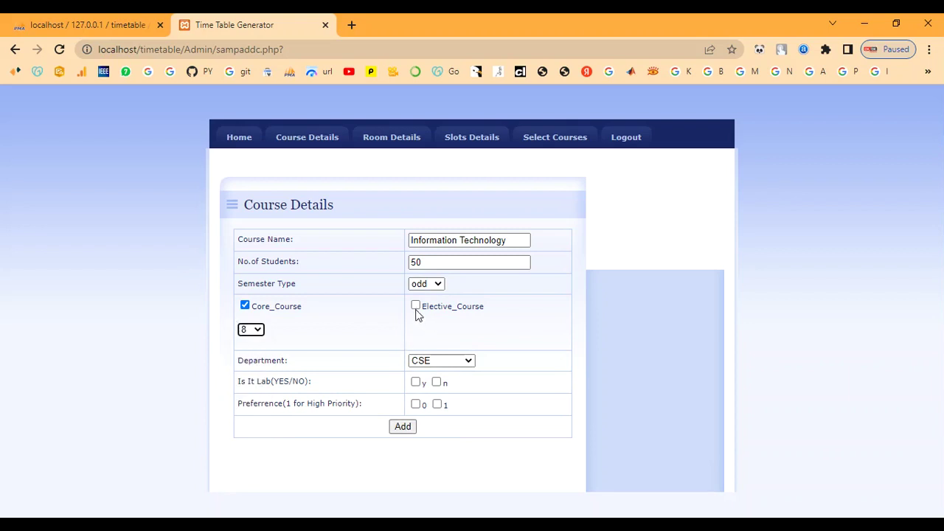
click(445, 360)
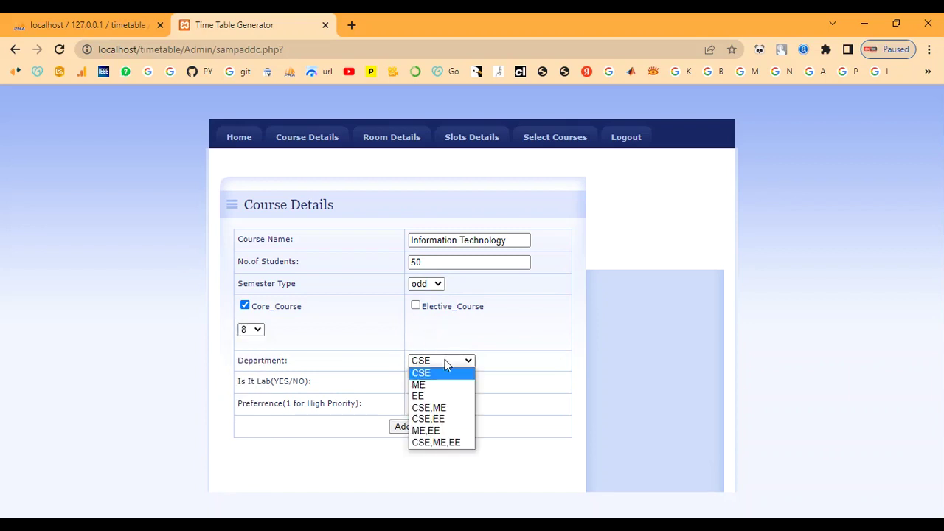
click(445, 373)
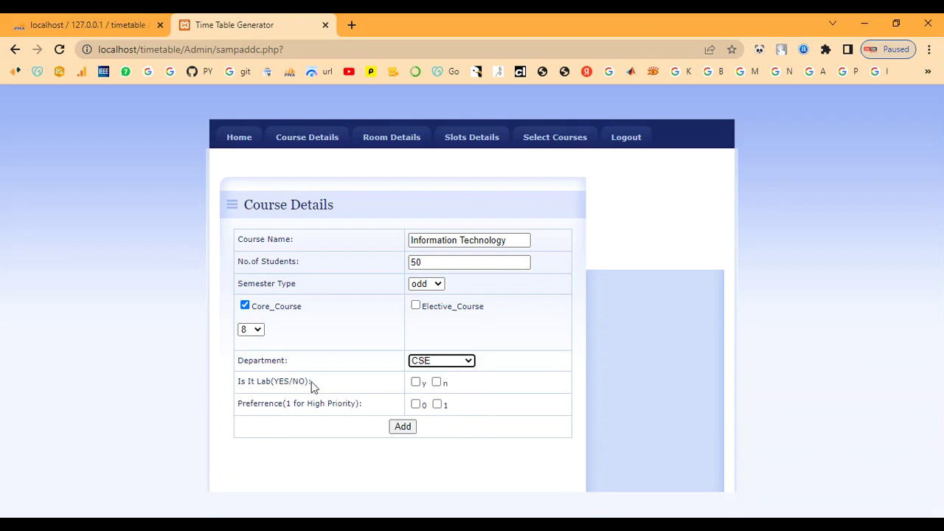
Mark the course as a lab with D1 enabled and Computer_Lab(Ground_Floor) as its first lab room.
click(416, 382)
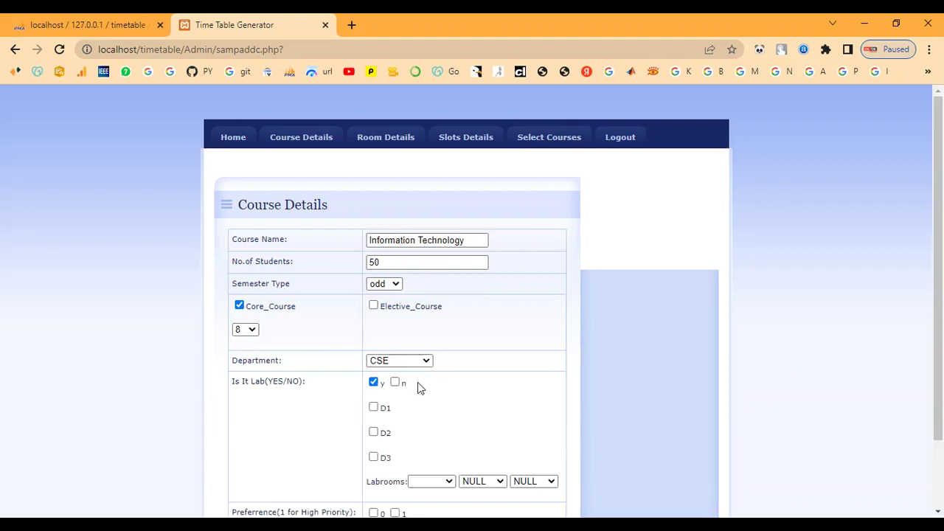
scroll(417, 389, down, 2)
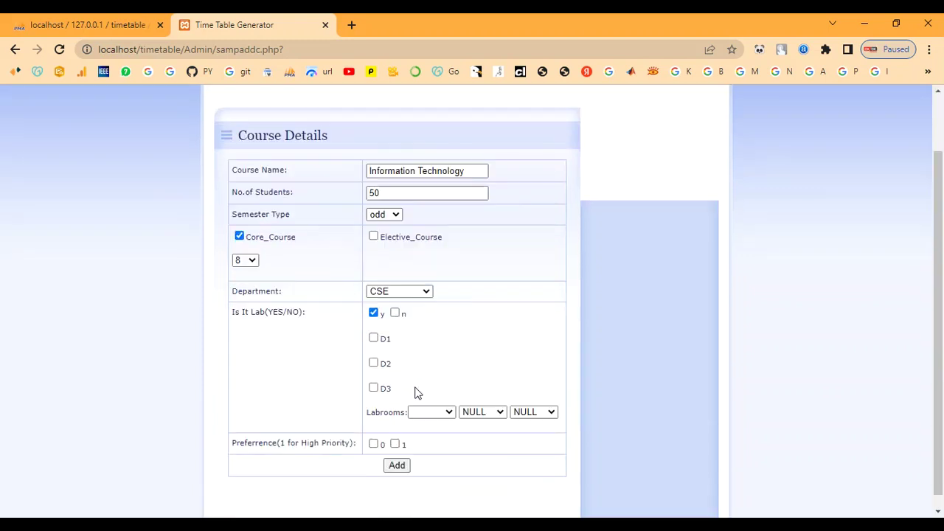
click(374, 339)
click(434, 413)
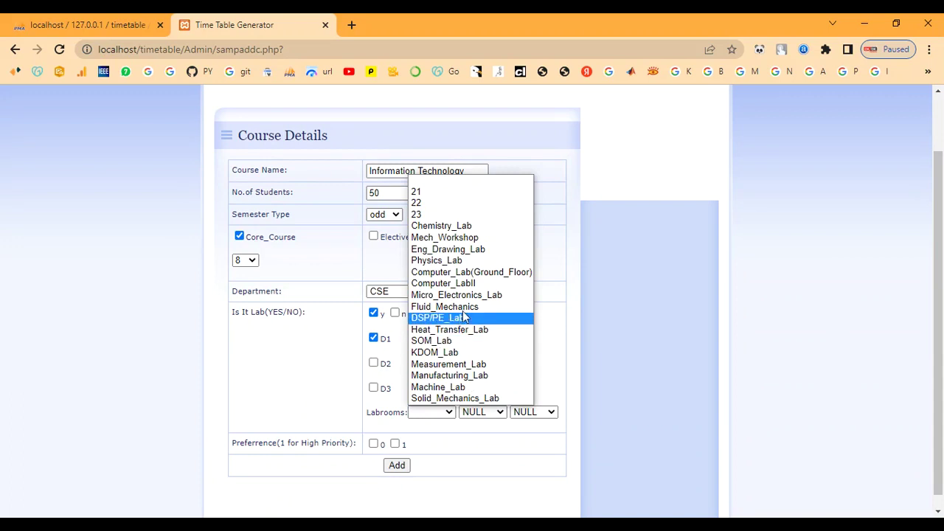
click(467, 275)
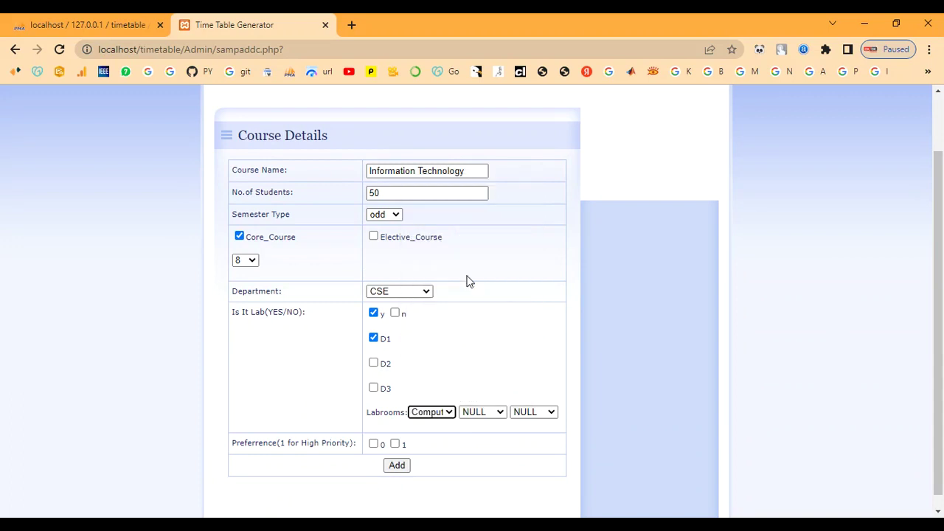
Set the second lab room to Computer_Lab(Ground_Floor), enabling D2 and clearing it again.
click(374, 363)
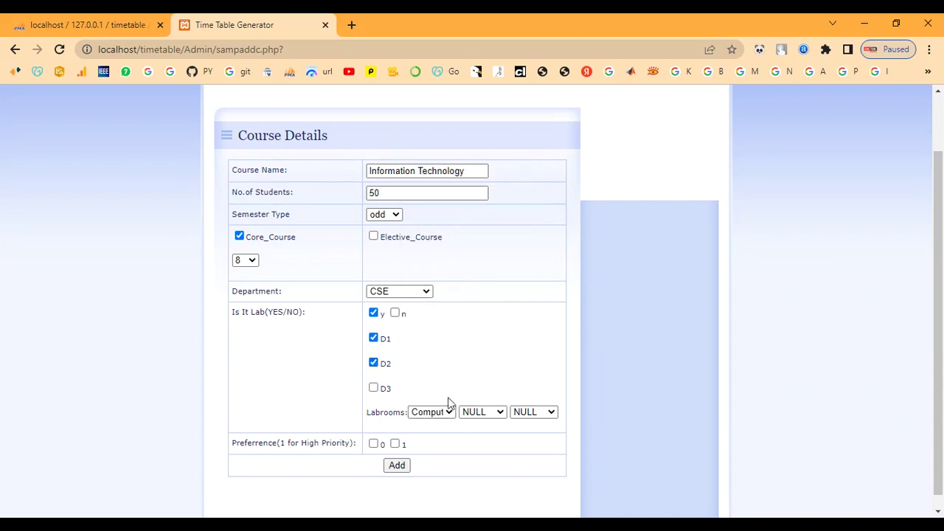
click(477, 413)
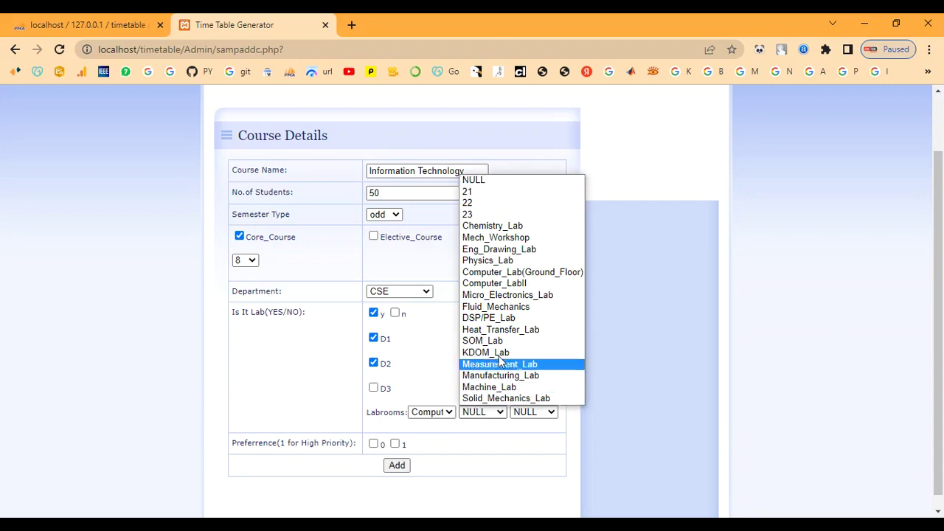
click(506, 273)
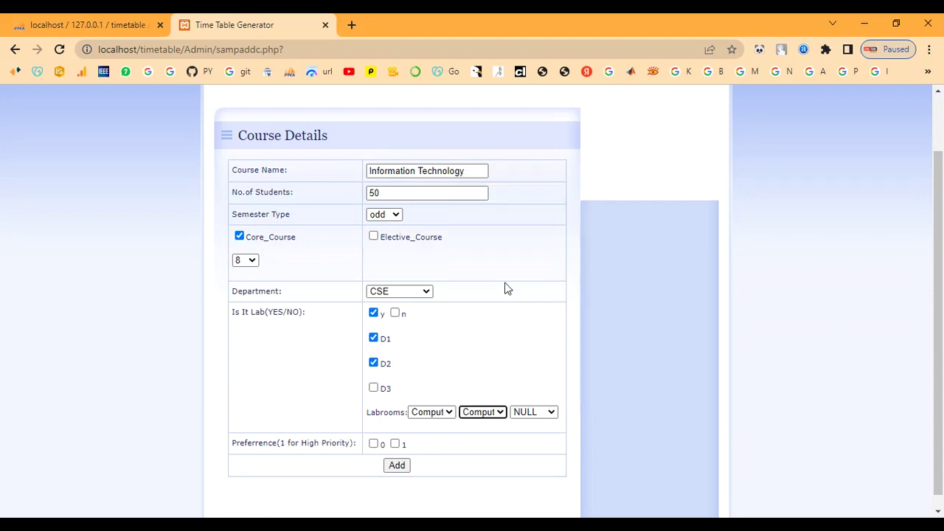
click(374, 364)
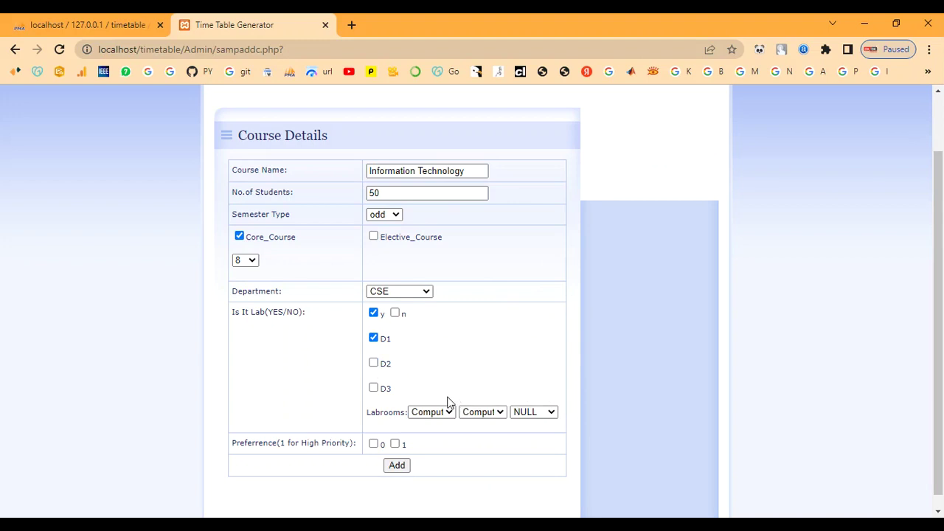
Set the course's preference to 1 for high priority.
scroll(447, 403, down, 1)
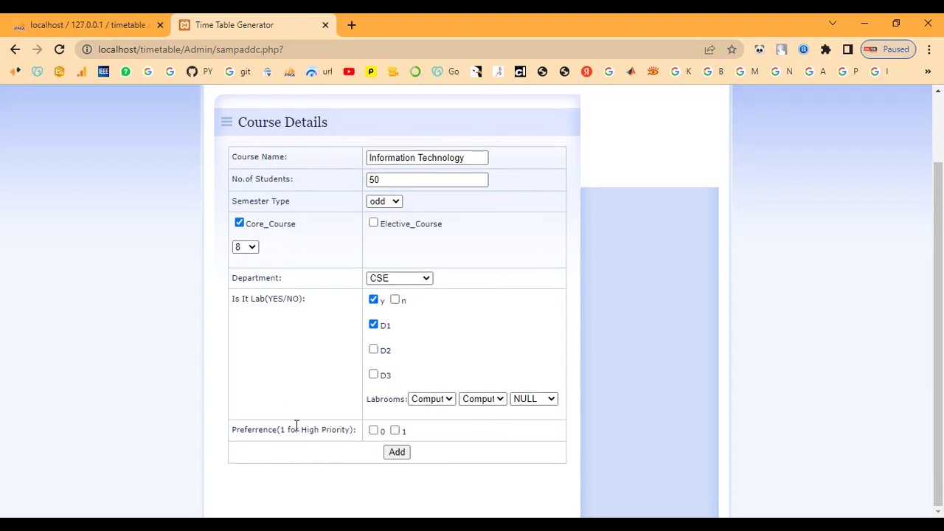
drag(258, 430, 344, 434)
click(385, 434)
click(374, 434)
click(395, 432)
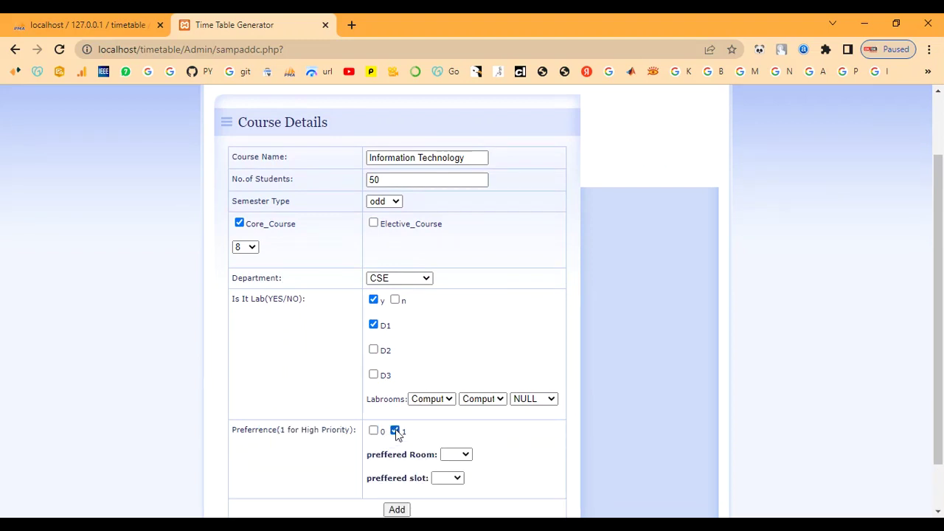
Choose room 22 as the course's preferred room and look through the preferred slot options.
scroll(396, 433, down, 1)
click(455, 398)
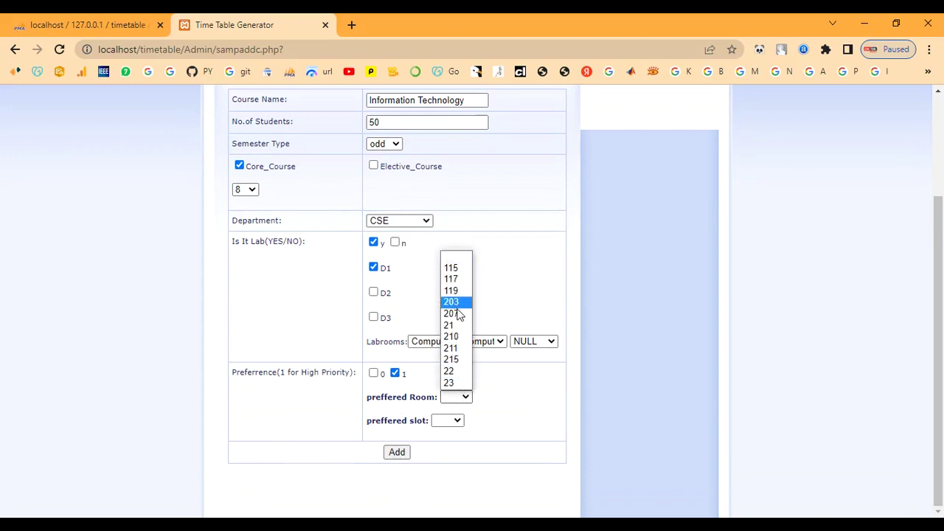
click(454, 422)
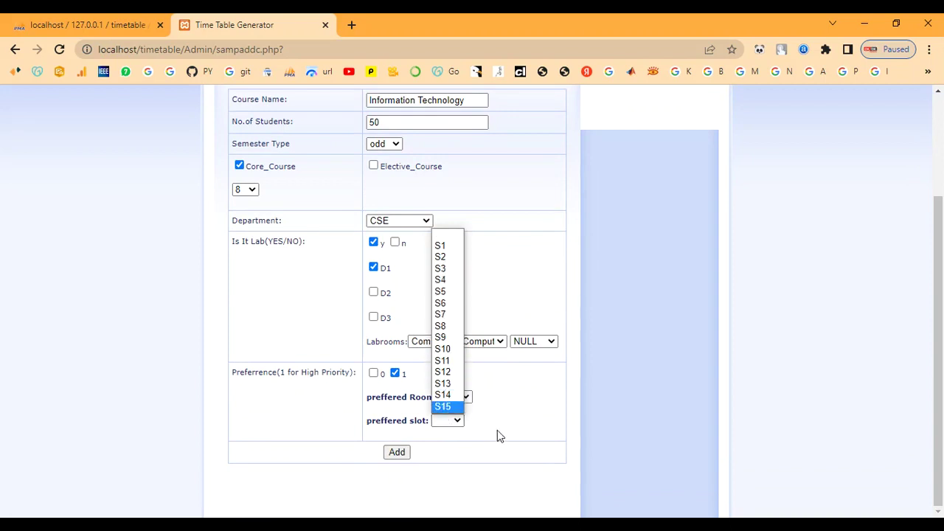
click(499, 436)
click(457, 397)
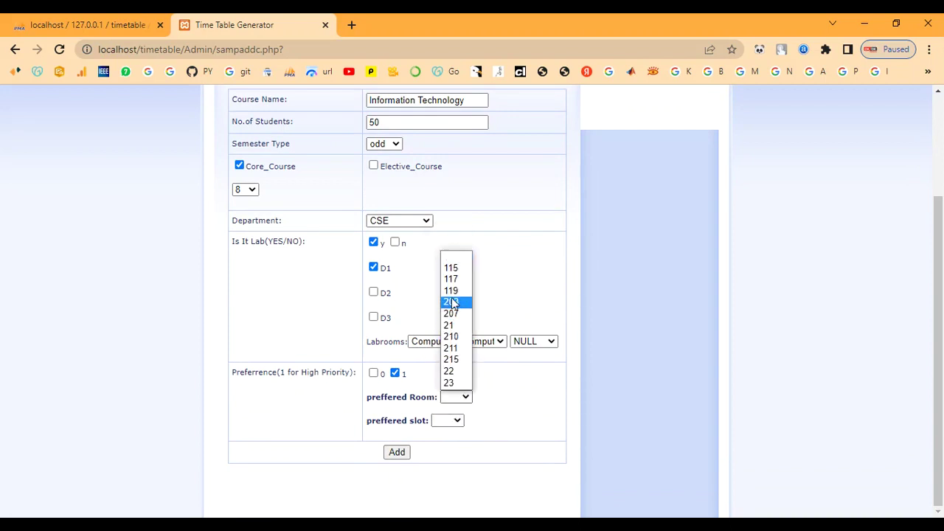
click(451, 371)
click(451, 421)
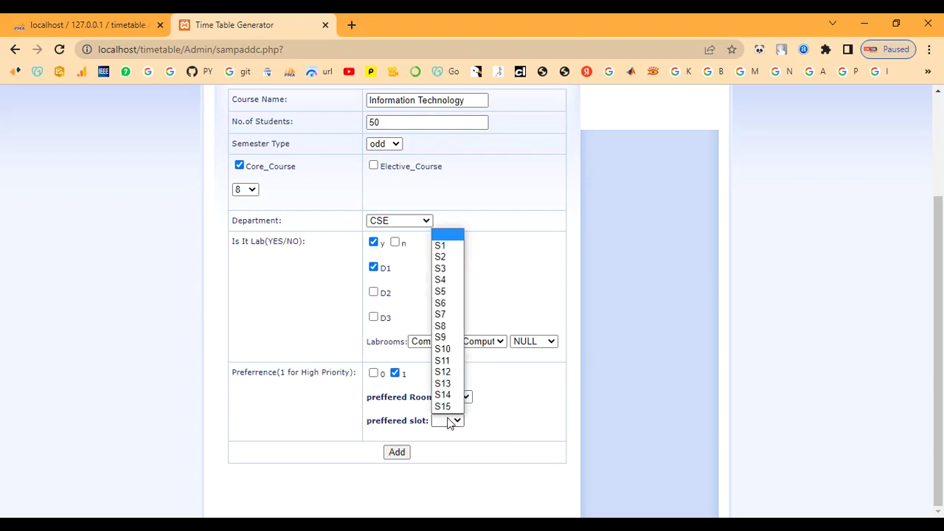
click(511, 410)
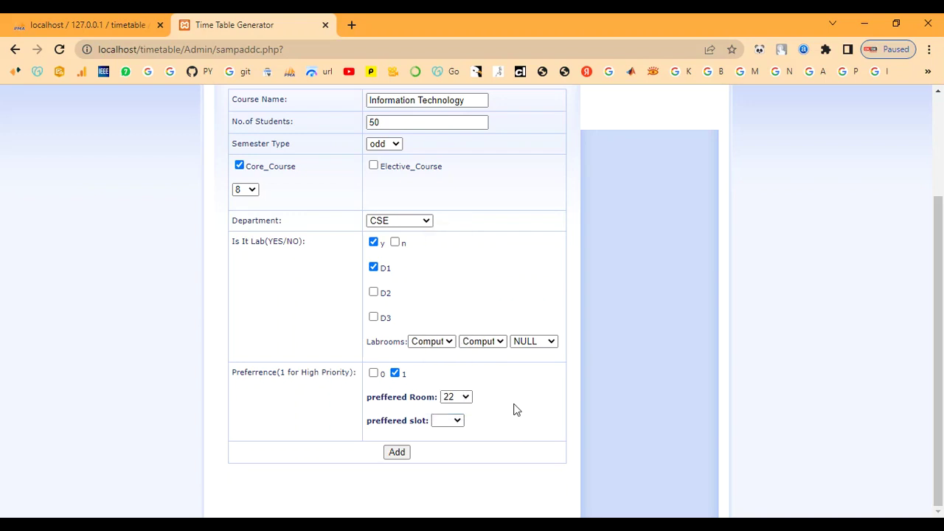
click(456, 397)
Set the course's preference to 0 and add the Information Technology course.
click(373, 373)
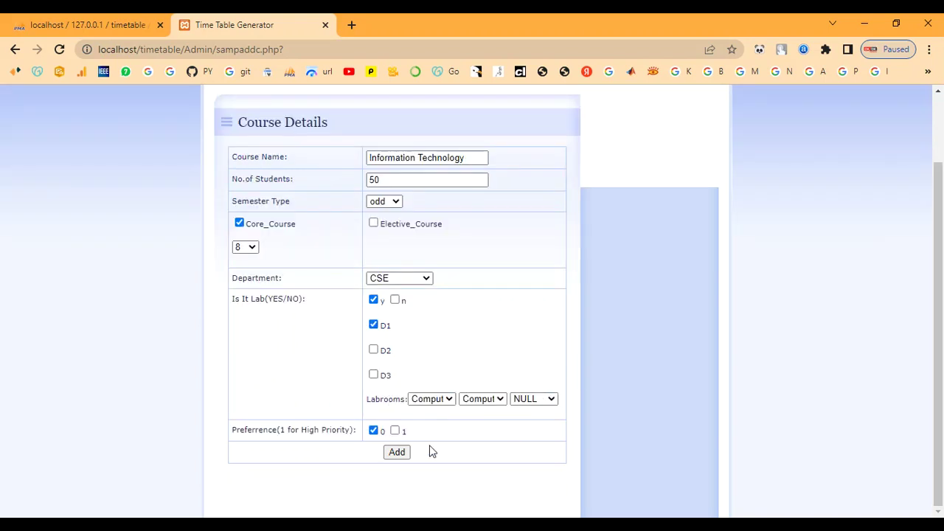
click(399, 452)
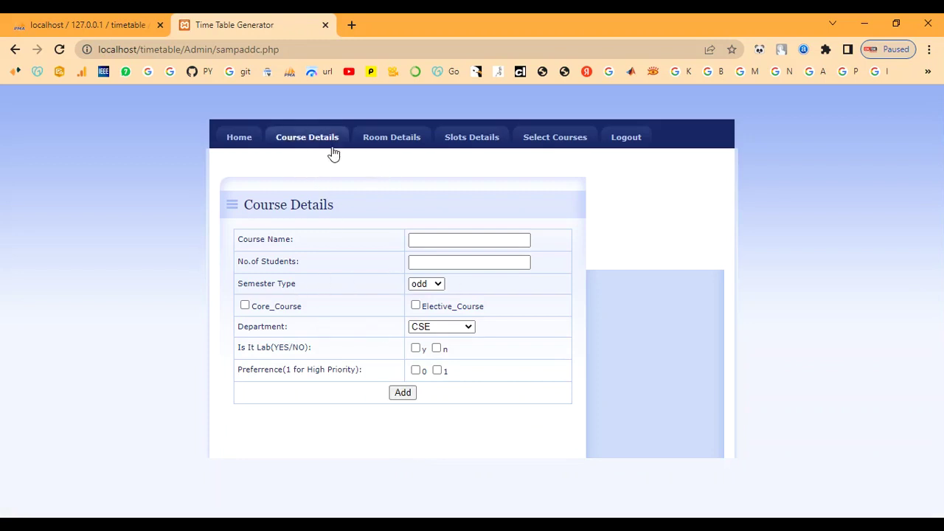
Open the course details page, and look through the classrooms and labs in the room details.
click(305, 140)
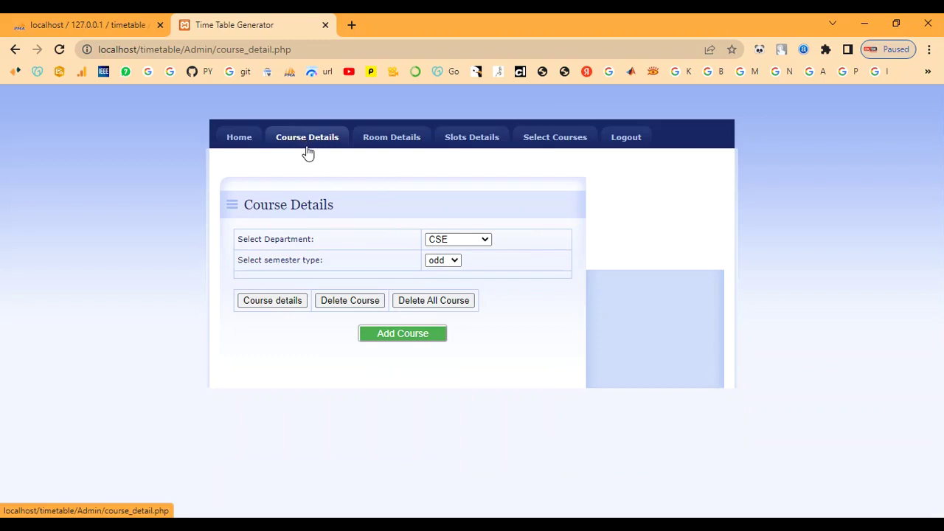
click(386, 145)
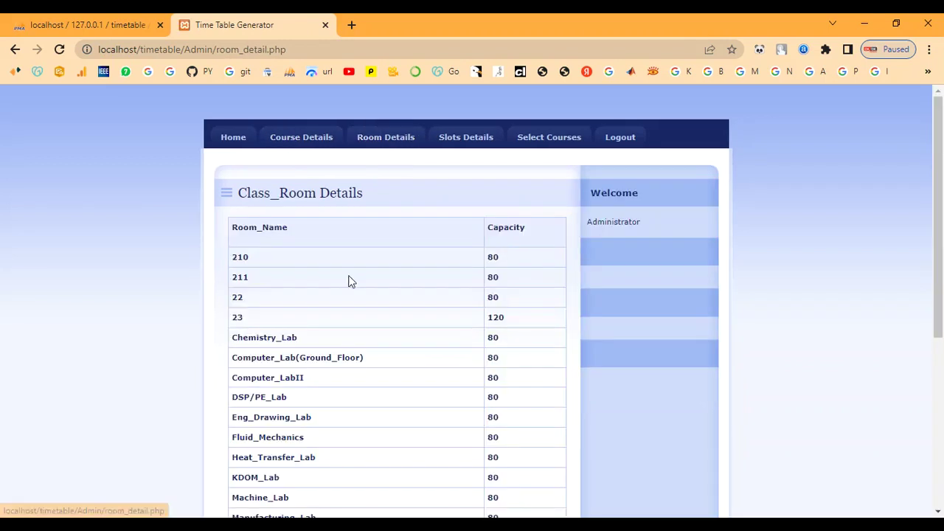
scroll(354, 288, down, 4)
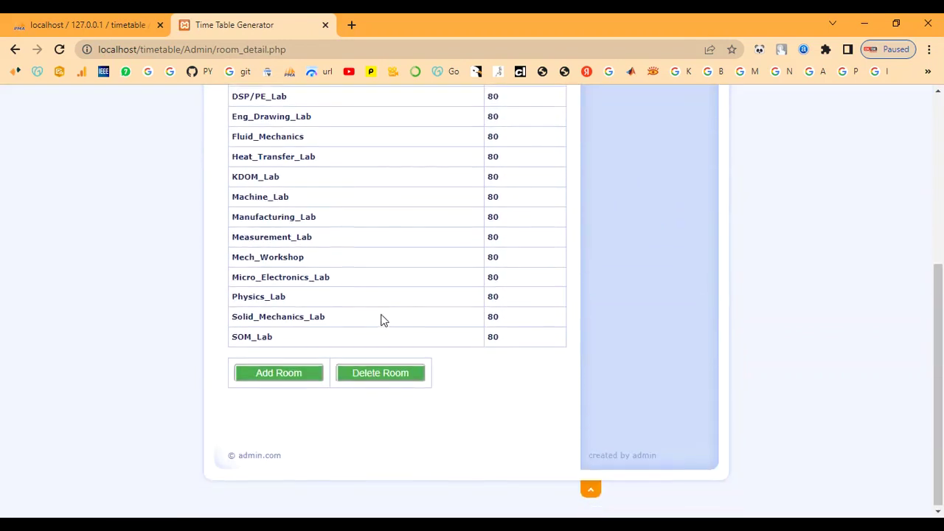
scroll(382, 320, up, 4)
List the CSE department's odd-semester courses and check the list for the Information Technology entries.
click(302, 141)
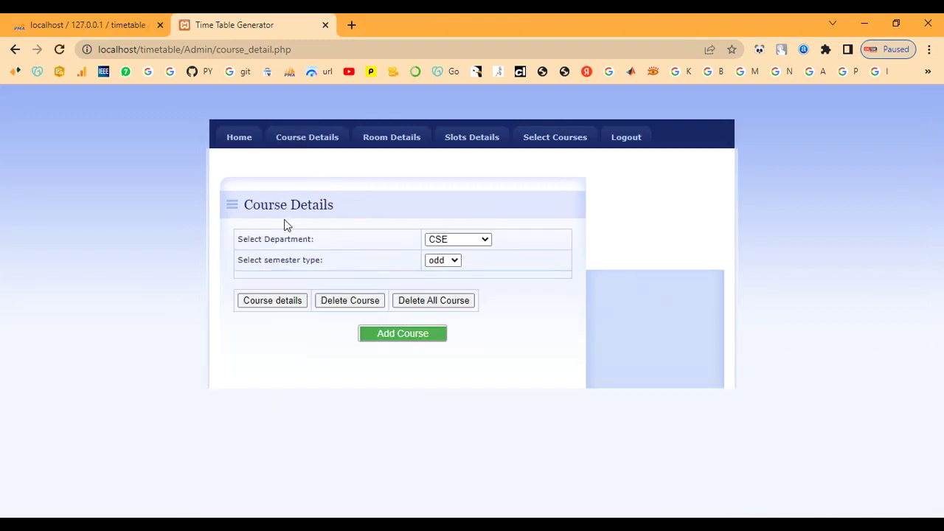
click(457, 242)
click(452, 252)
click(449, 259)
click(285, 303)
scroll(329, 287, down, 2)
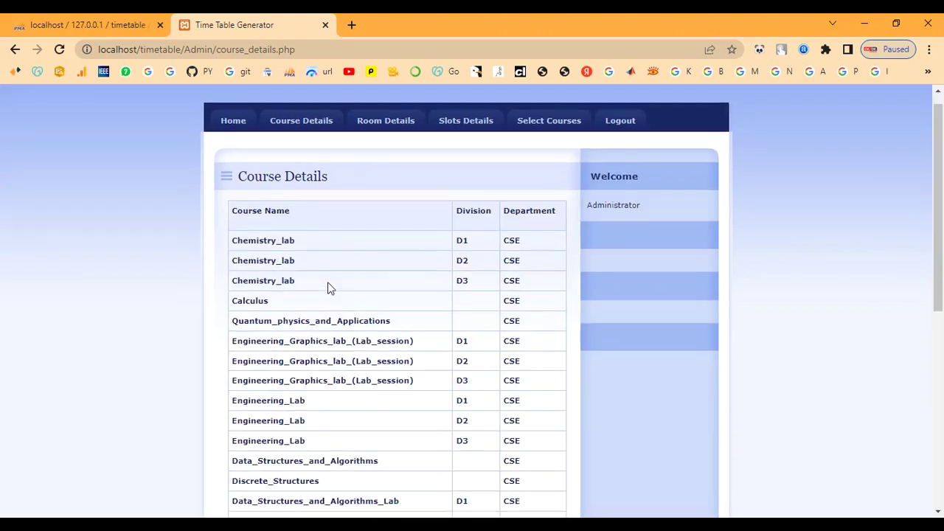
scroll(329, 281, up, 2)
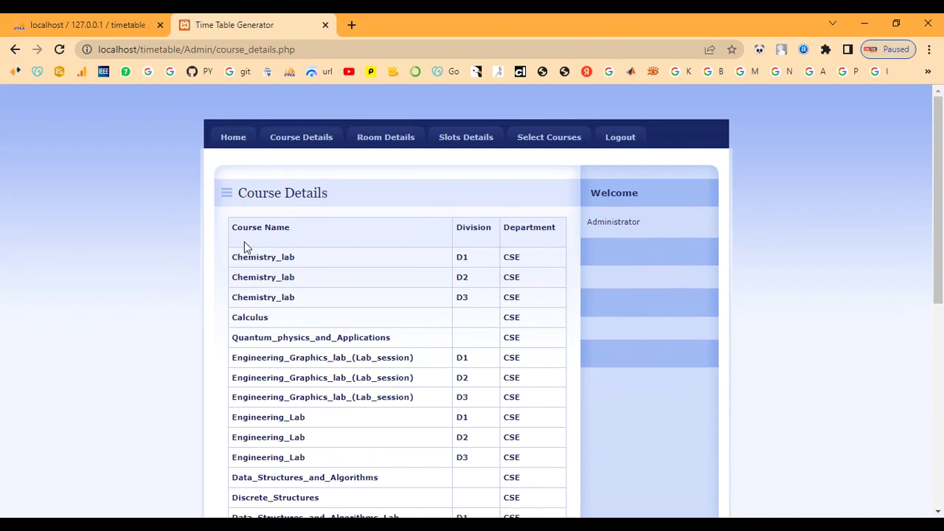
scroll(476, 287, down, 1)
scroll(476, 287, down, 5)
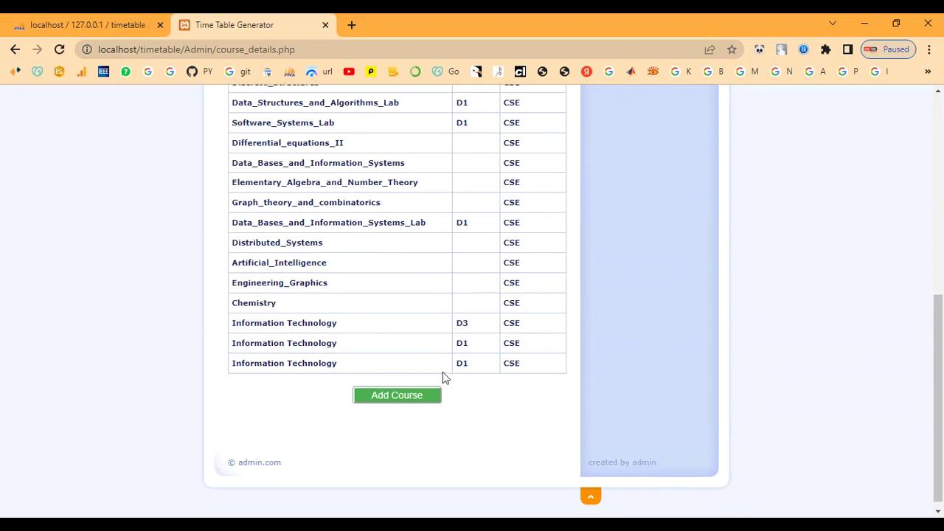
scroll(444, 371, up, 5)
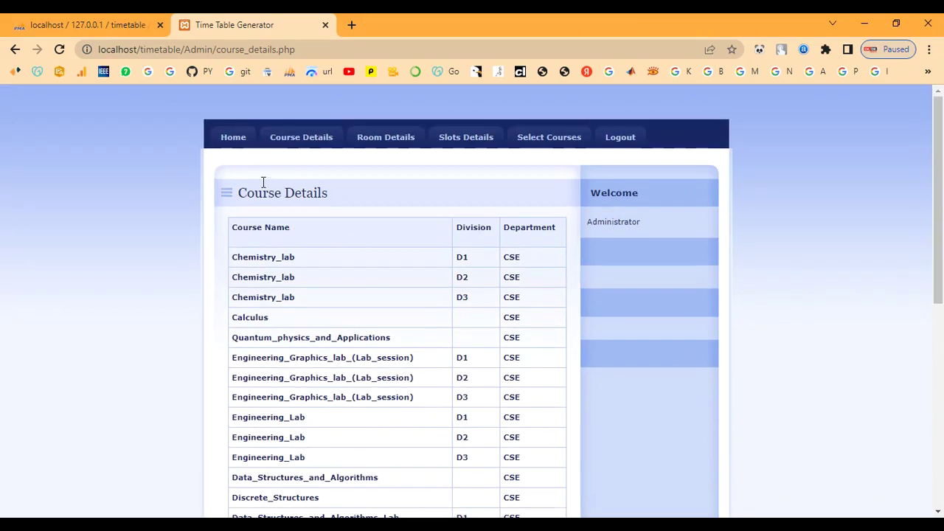
Return to the room details and review the whole classroom list.
click(302, 140)
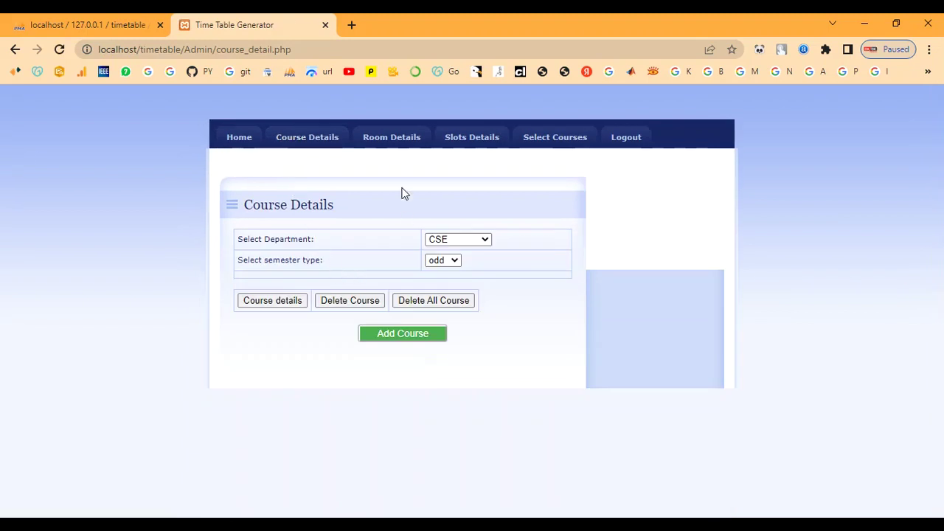
click(388, 139)
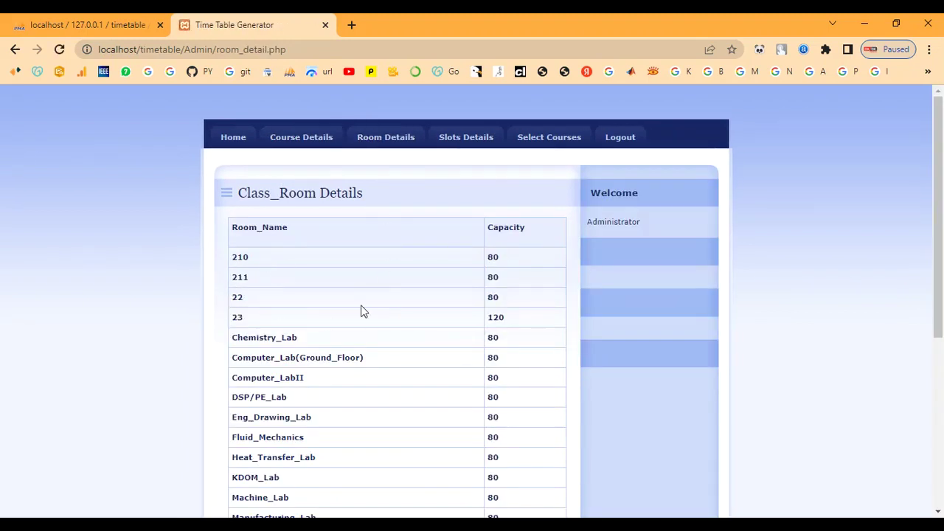
scroll(371, 309, down, 4)
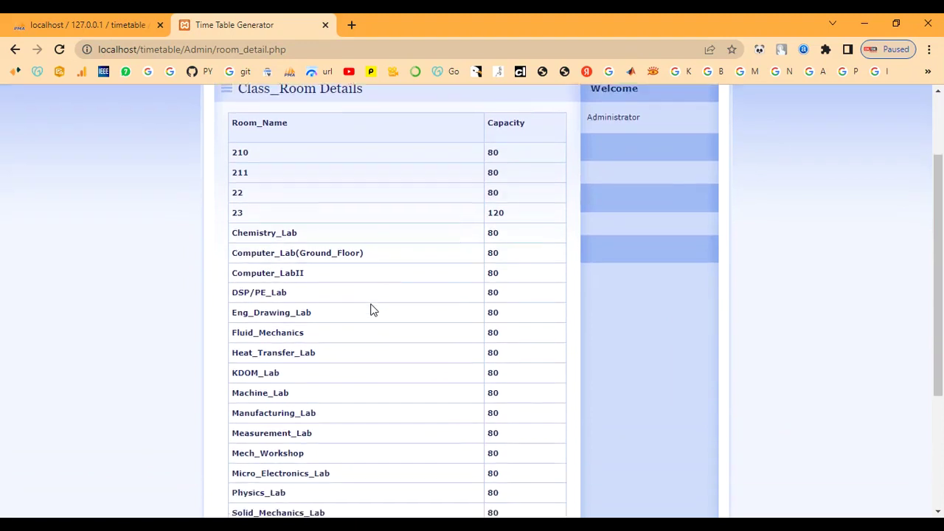
scroll(371, 305, up, 3)
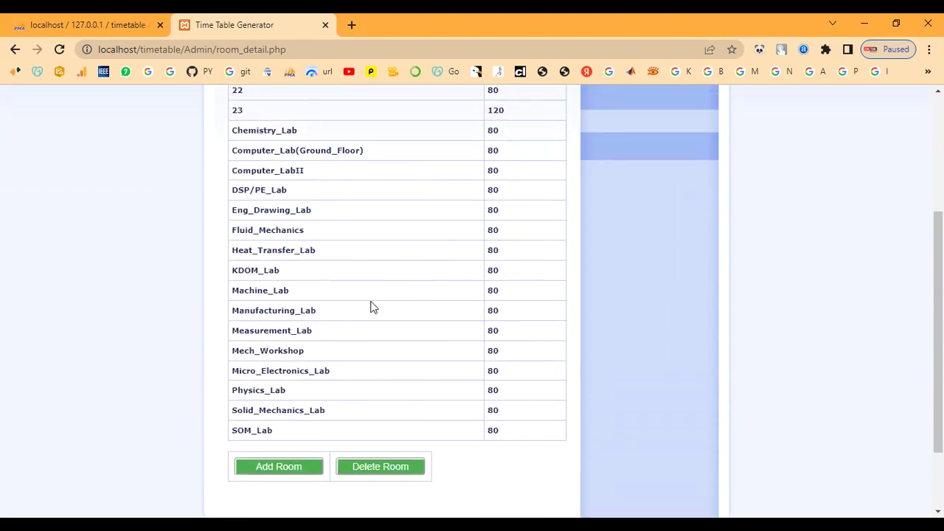
scroll(371, 305, down, 3)
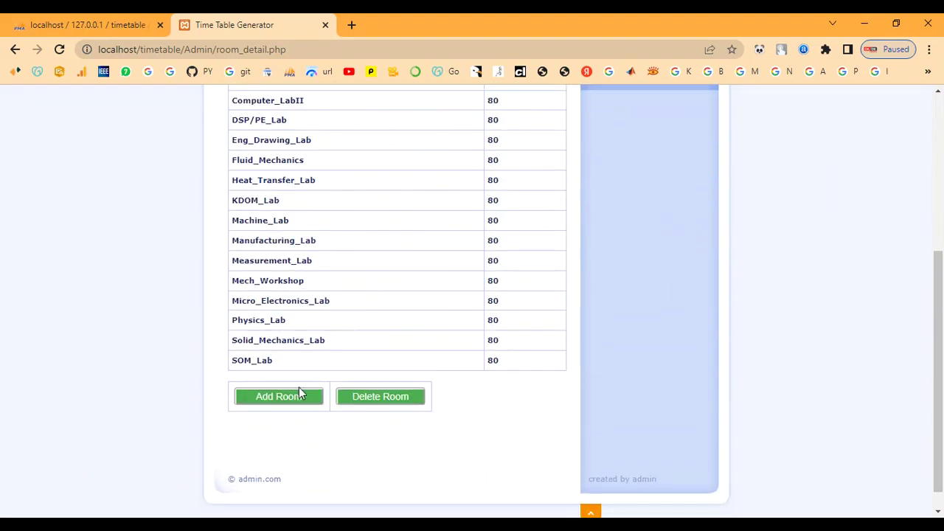
Fill in a new room named IT LAB with capacity 60 and return to the room list without adding it.
click(285, 399)
click(346, 241)
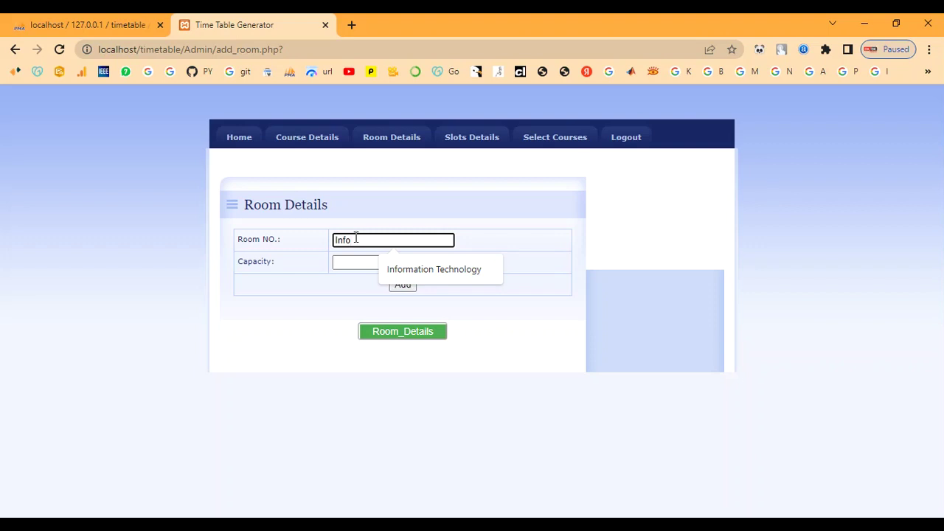
key(BackSpace)
key(BackSpace)
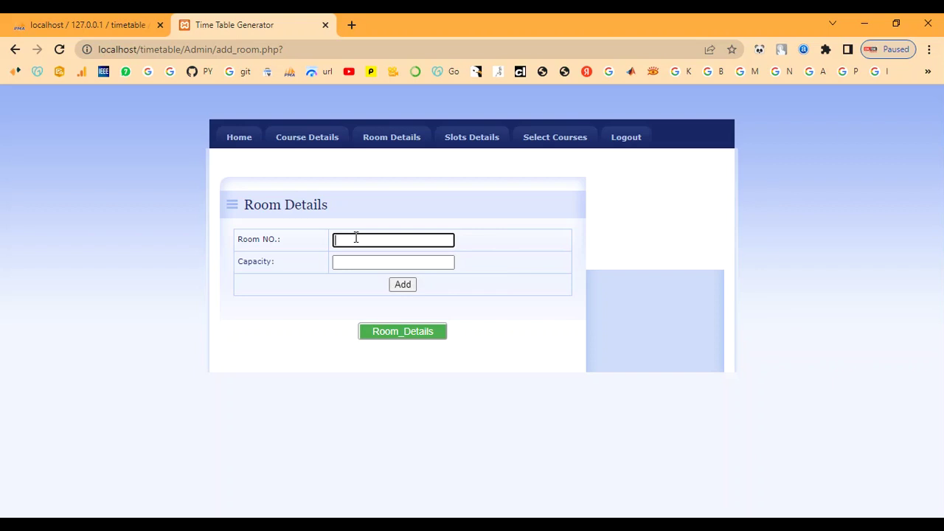
text(IT LAB)
click(341, 257)
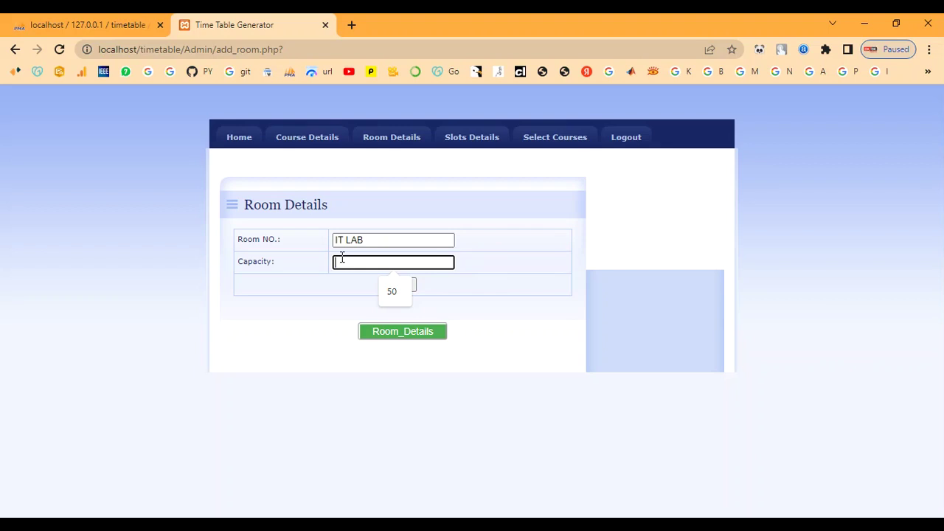
text(60)
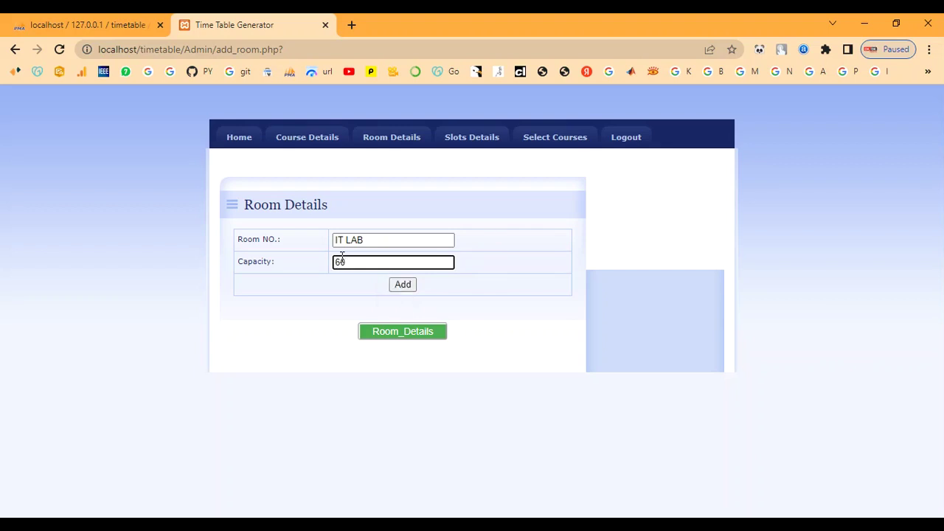
click(399, 333)
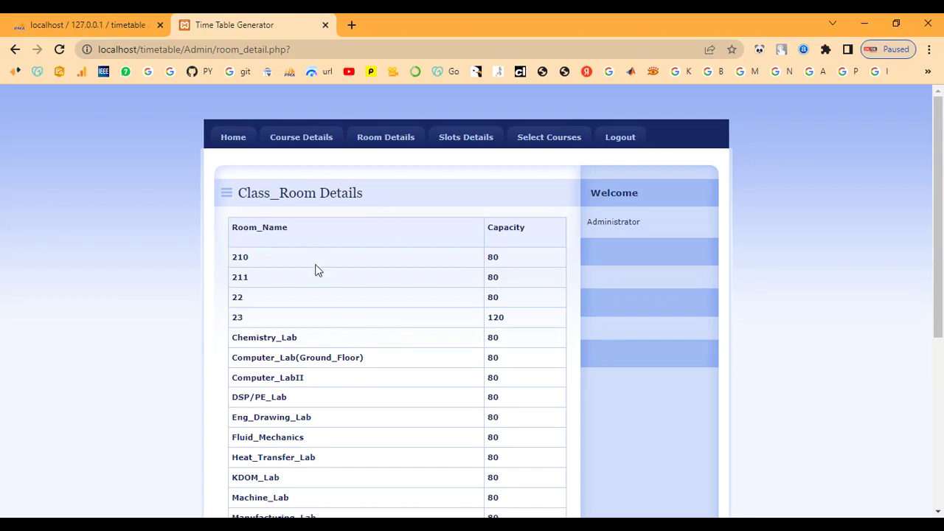
scroll(317, 269, down, 4)
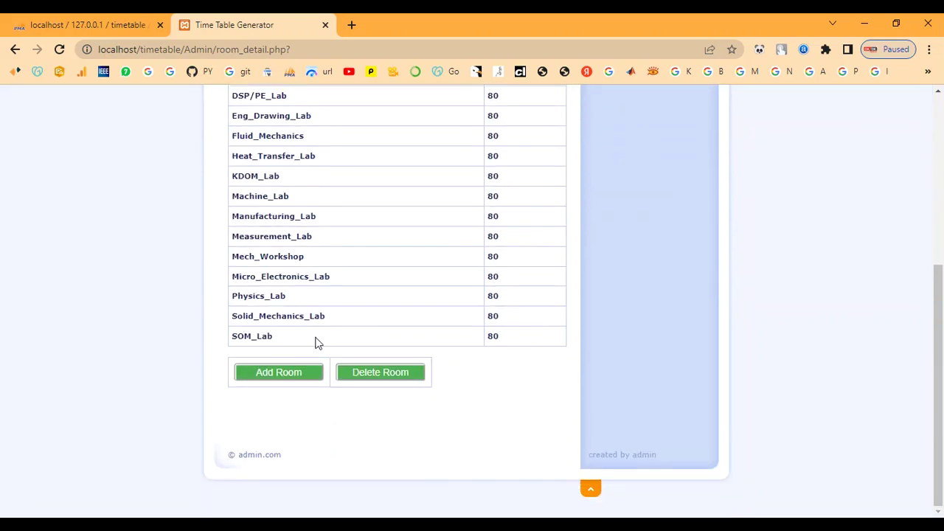
Add a room named IT LABS with a capacity of 60.
click(269, 376)
click(350, 242)
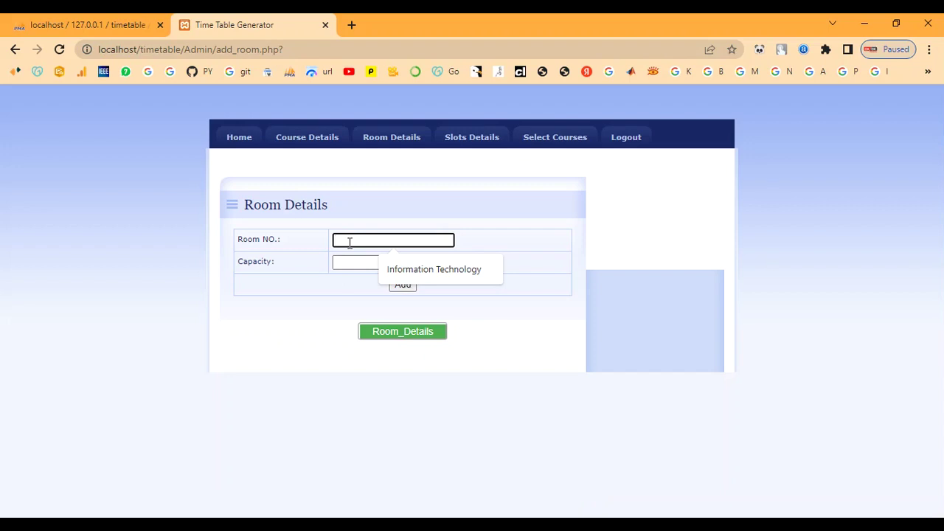
text(IT)
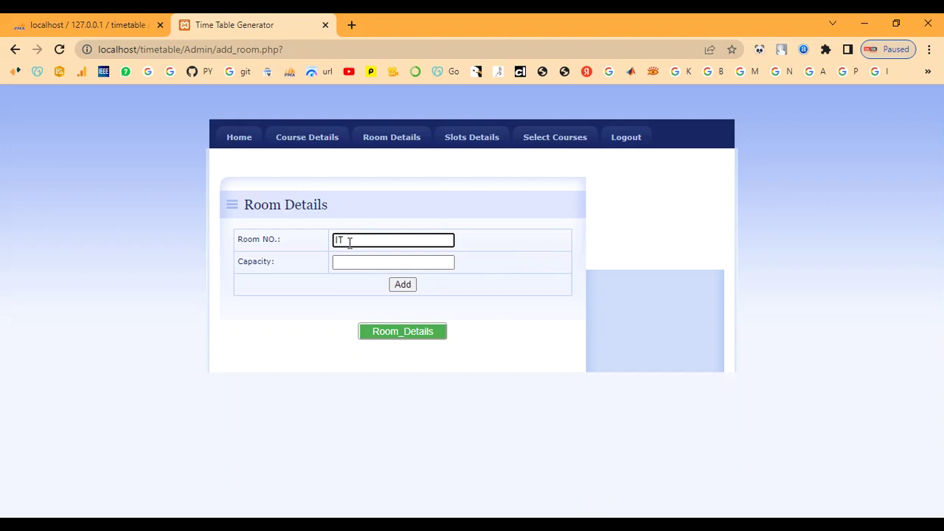
text( LABS)
key(Tab)
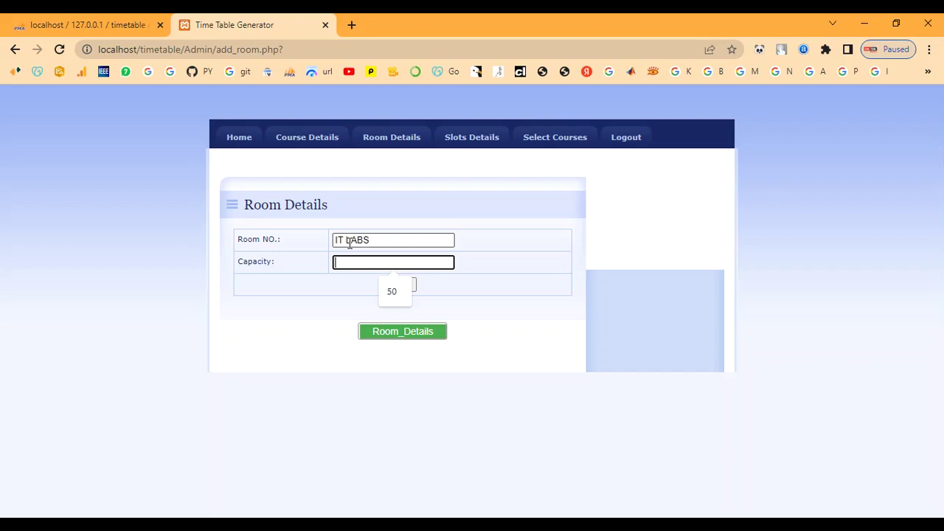
text(60)
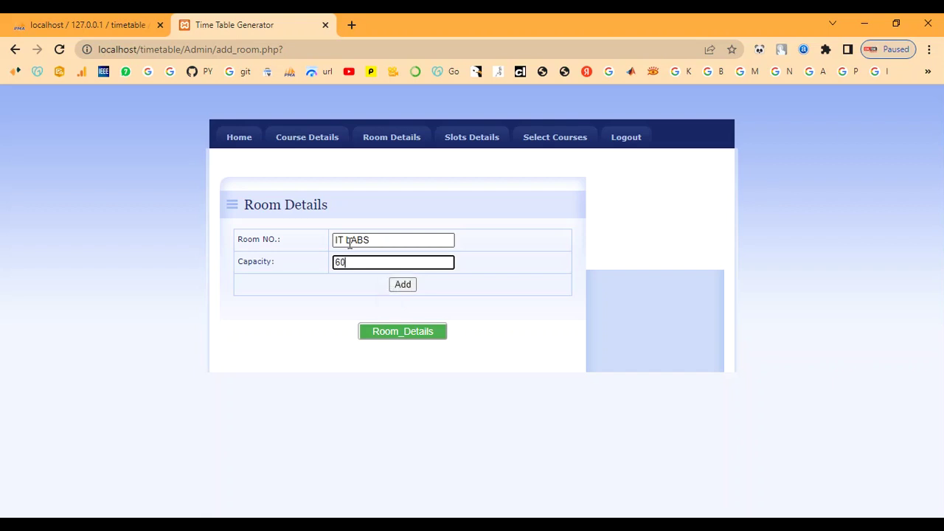
click(396, 288)
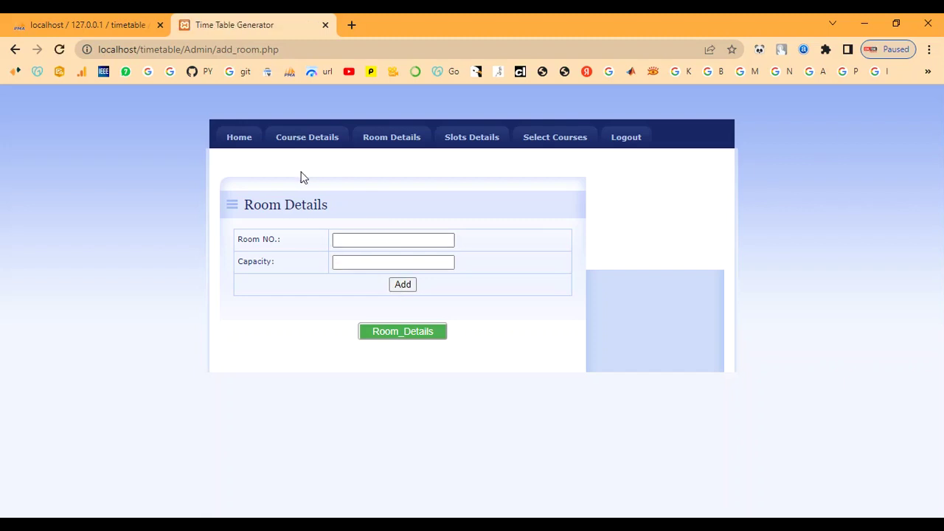
Check the IT LABS entry and its capacity in the classroom list.
click(411, 335)
scroll(303, 329, down, 2)
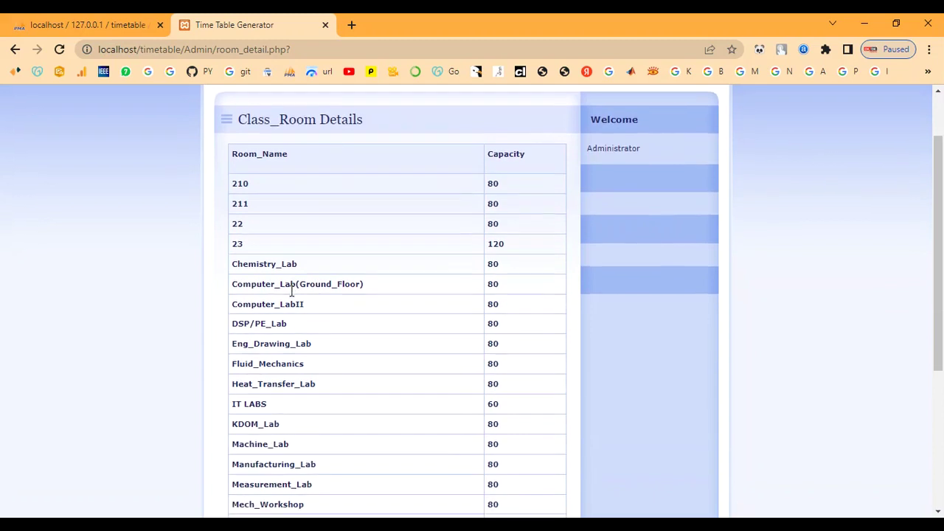
scroll(292, 296, down, 1)
drag(231, 270, 269, 270)
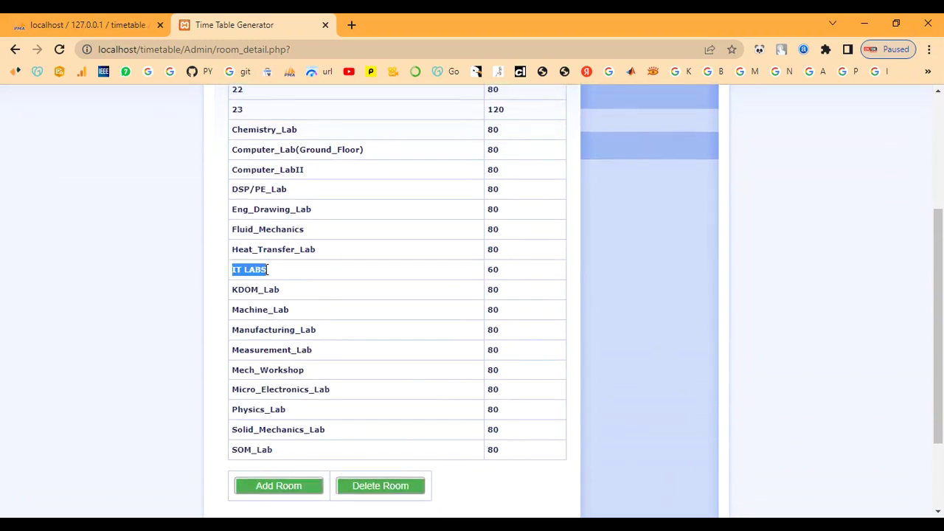
click(491, 270)
double_click(492, 270)
scroll(480, 280, down, 1)
scroll(480, 281, up, 4)
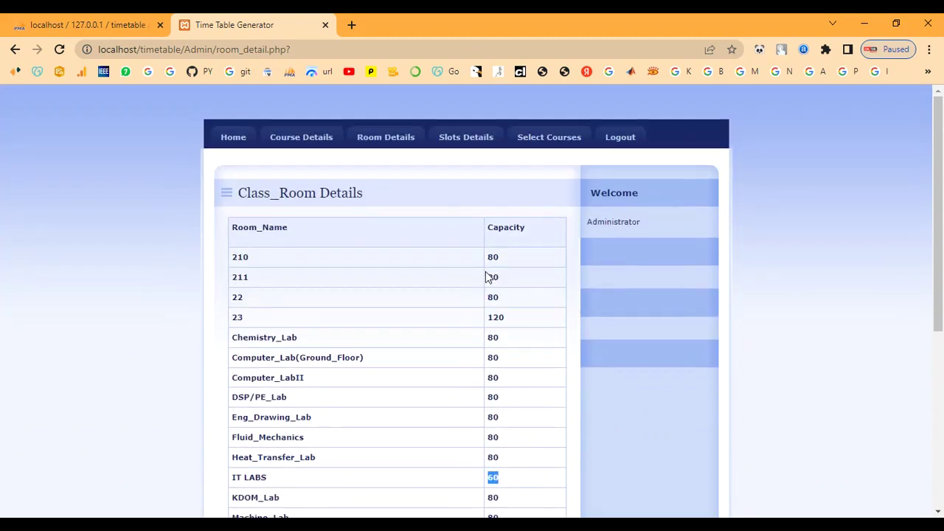
Open the slot details and review the listed slots with their days and times.
click(456, 142)
scroll(435, 210, down, 2)
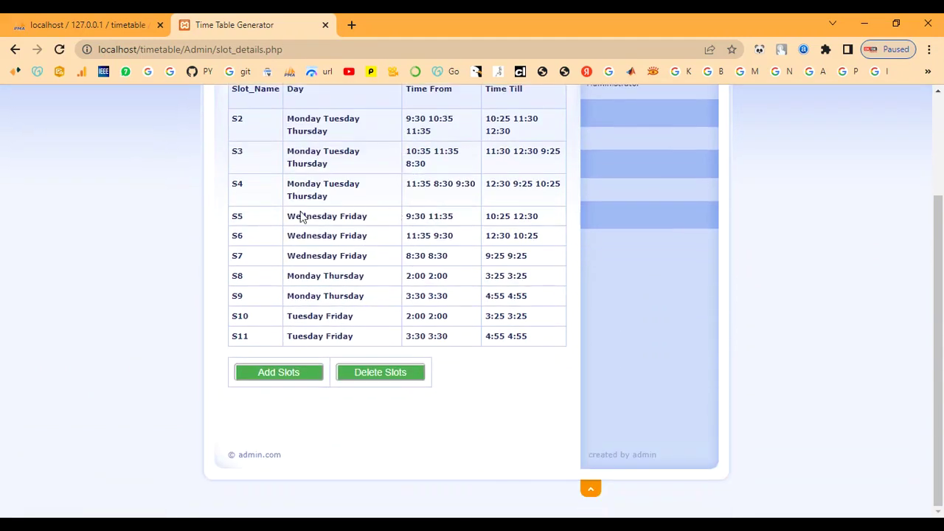
scroll(450, 221, up, 1)
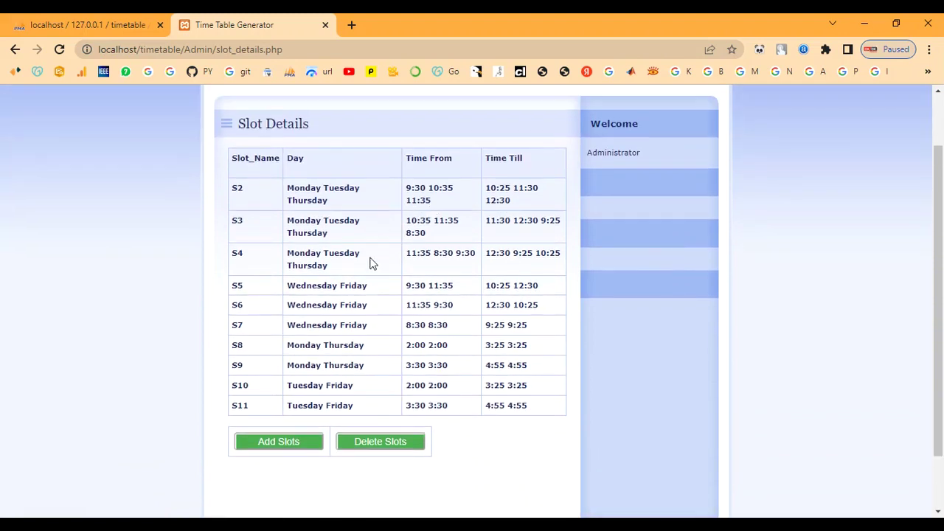
Start a new slot entry for S13 with Monday, Wednesday and Friday as its days.
click(294, 447)
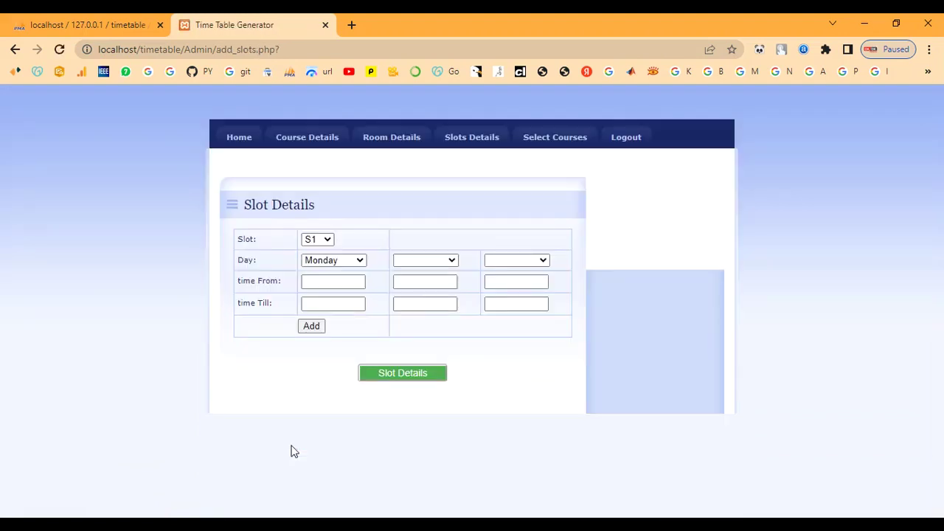
click(315, 240)
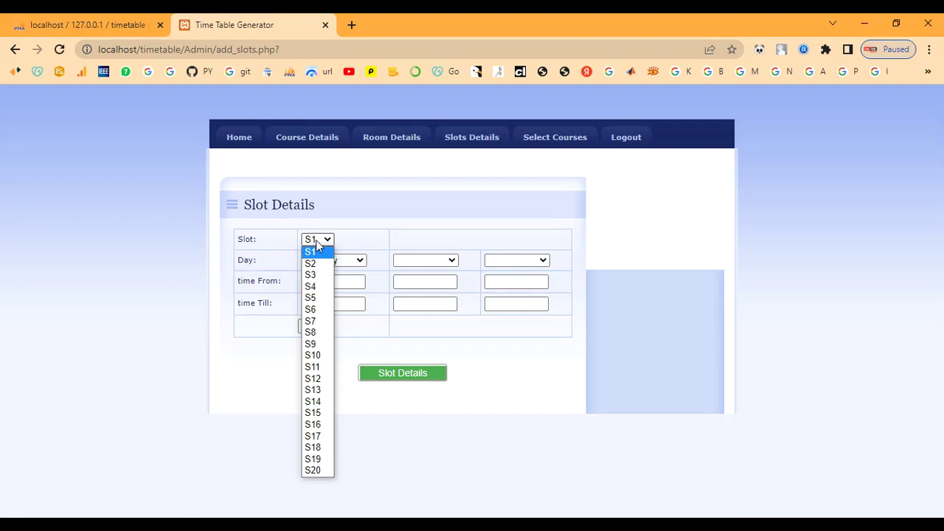
click(318, 391)
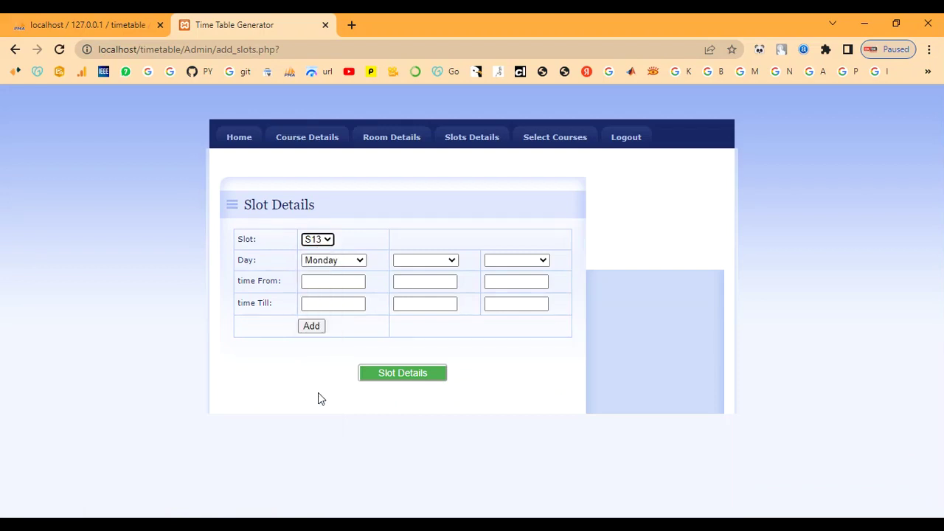
click(335, 264)
click(335, 262)
click(418, 262)
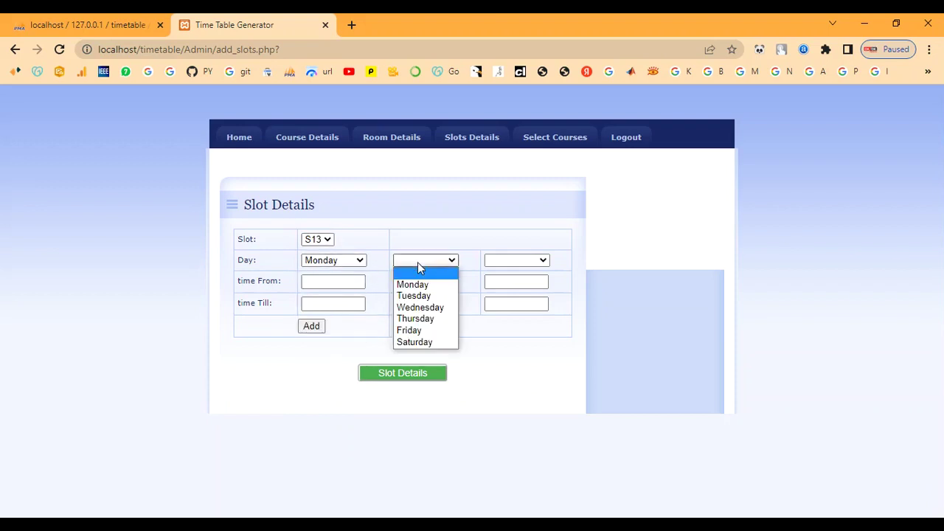
click(420, 307)
click(490, 262)
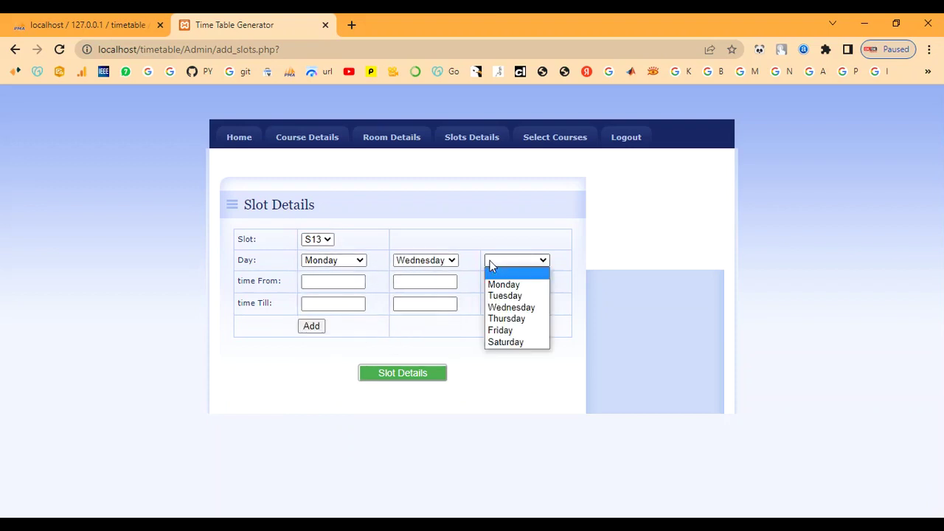
click(502, 330)
Set Monday's start time to 10.00 and the end time to 2.00 for all three days of slot S13.
click(339, 284)
text(10.00)
click(320, 304)
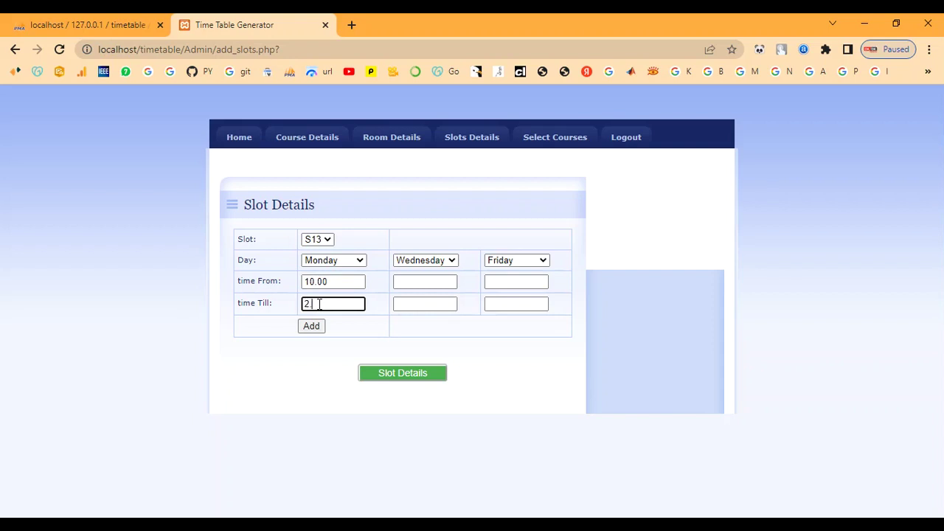
text(.00)
key(Tab)
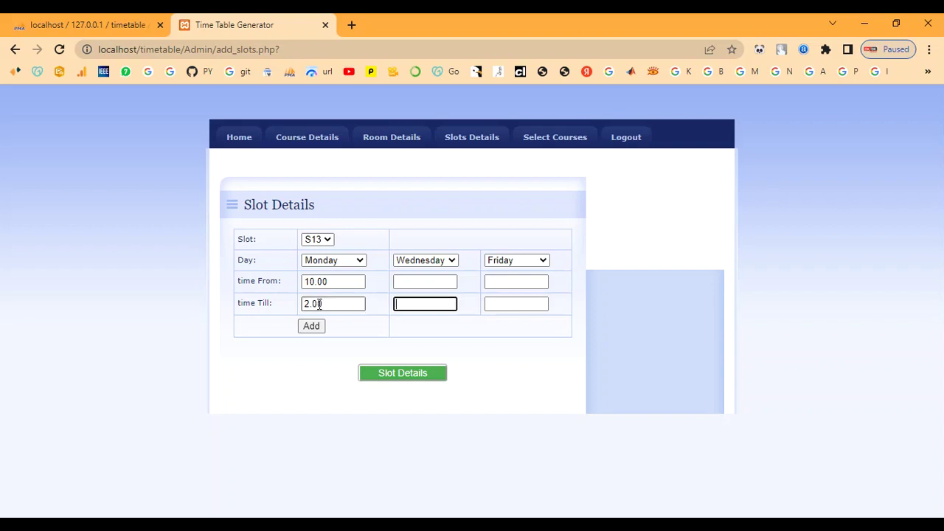
text(2.00)
key(Tab)
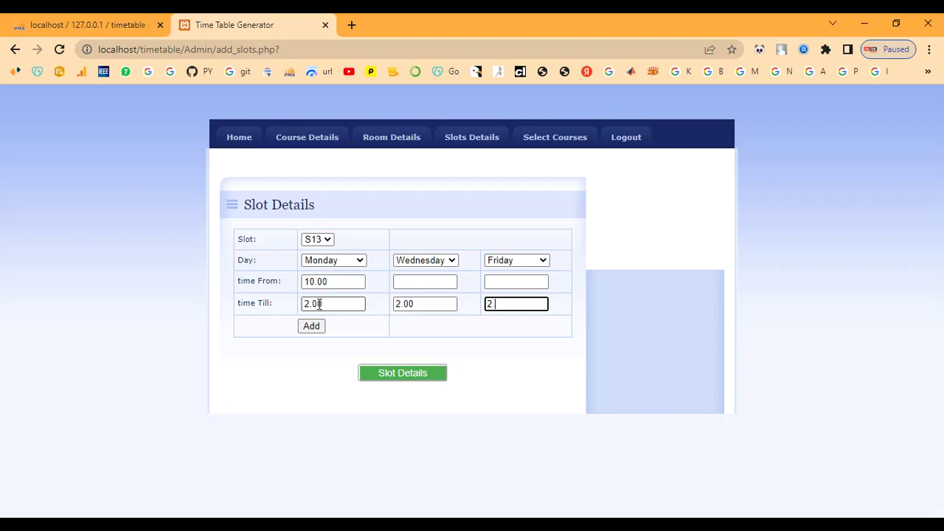
text(2.00)
Set the Wednesday and Friday start times to 10.00 and add the slot.
click(395, 281)
text(10.00)
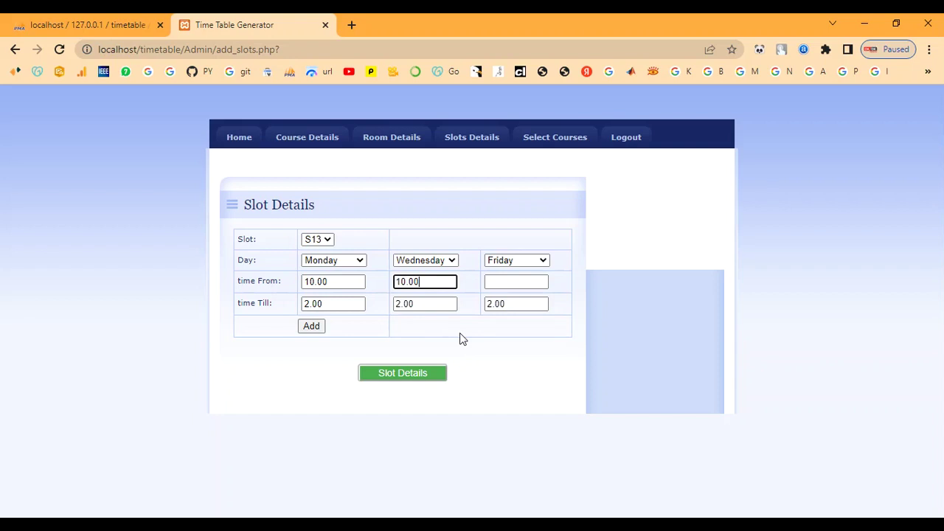
key(Tab)
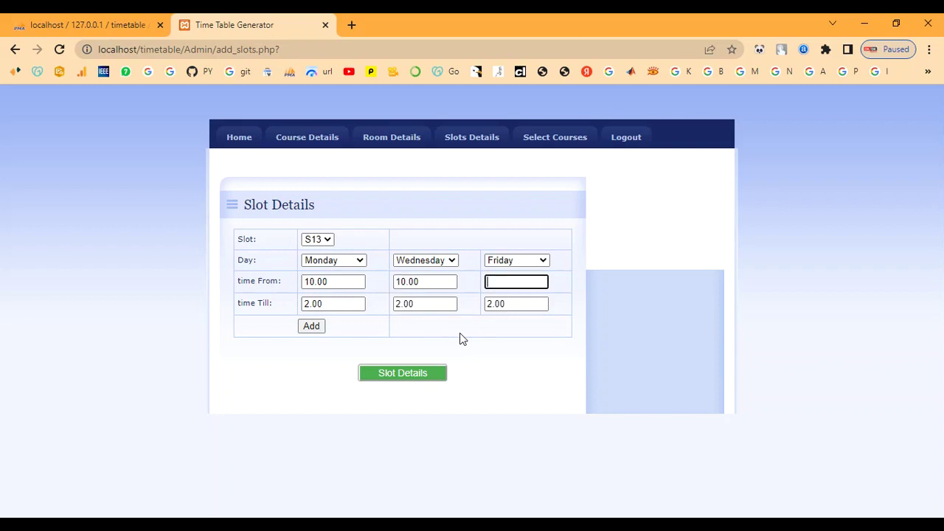
text(10.00)
click(313, 327)
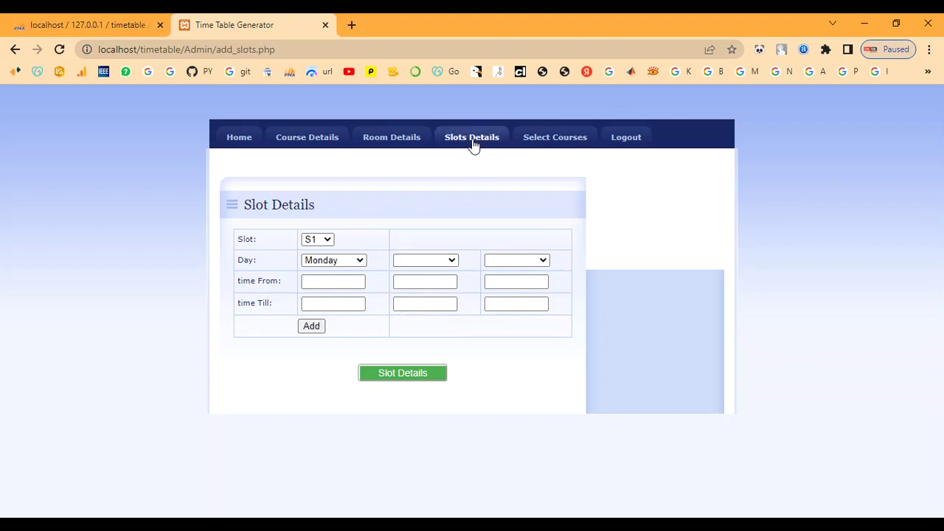
Return to the slot list and check the days, start times and end times of slot S13.
click(417, 374)
scroll(371, 306, down, 1)
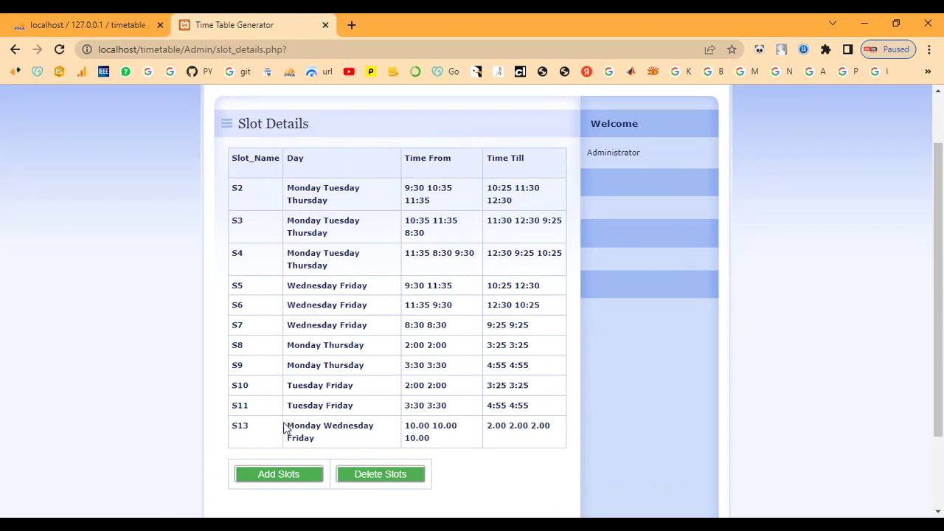
drag(289, 424, 317, 439)
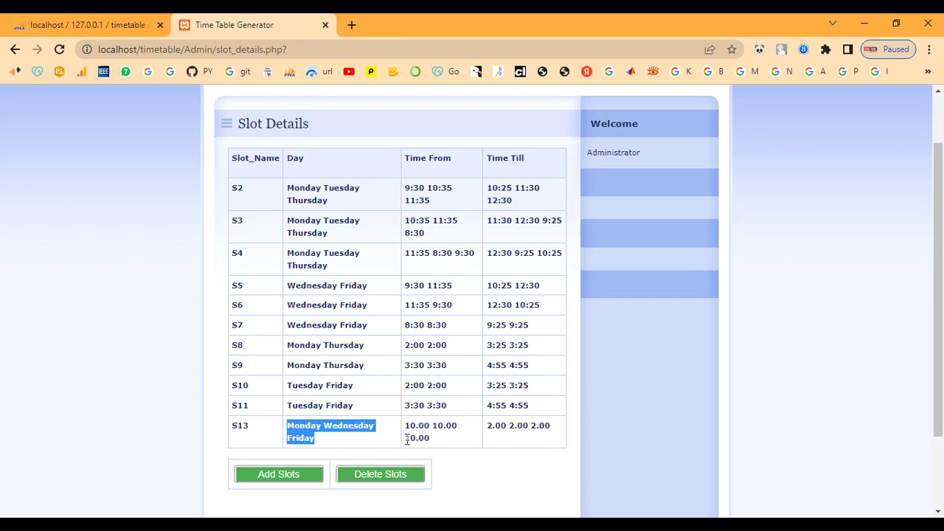
drag(405, 425, 542, 440)
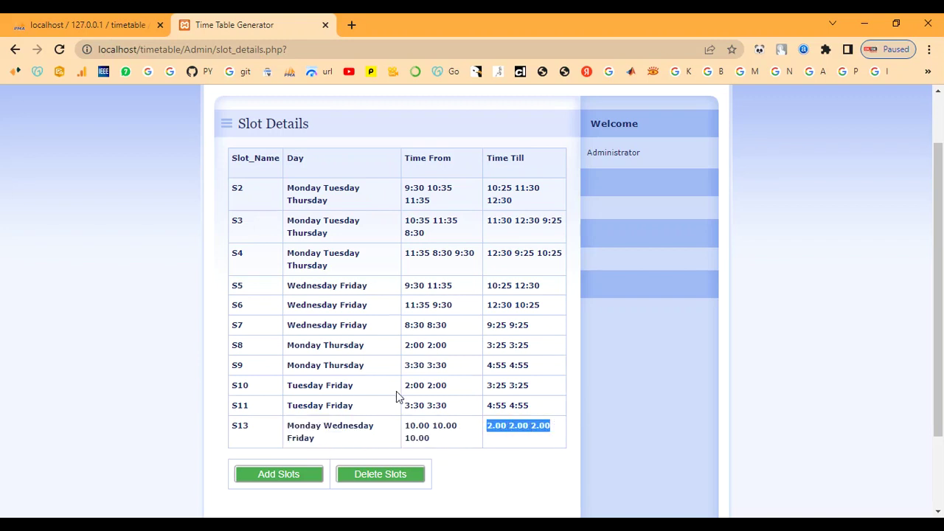
scroll(398, 396, up, 1)
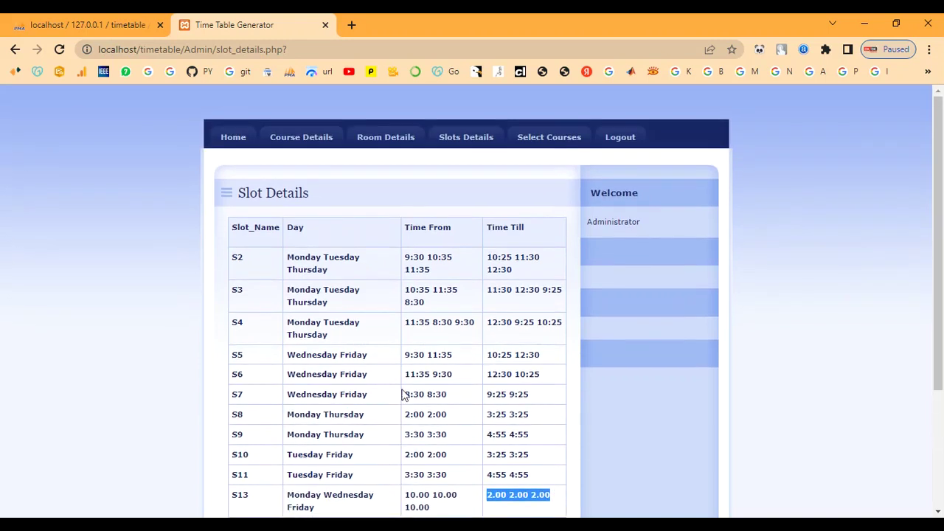
Select all odd semester courses, generate the time table and open the class timetables.
click(547, 145)
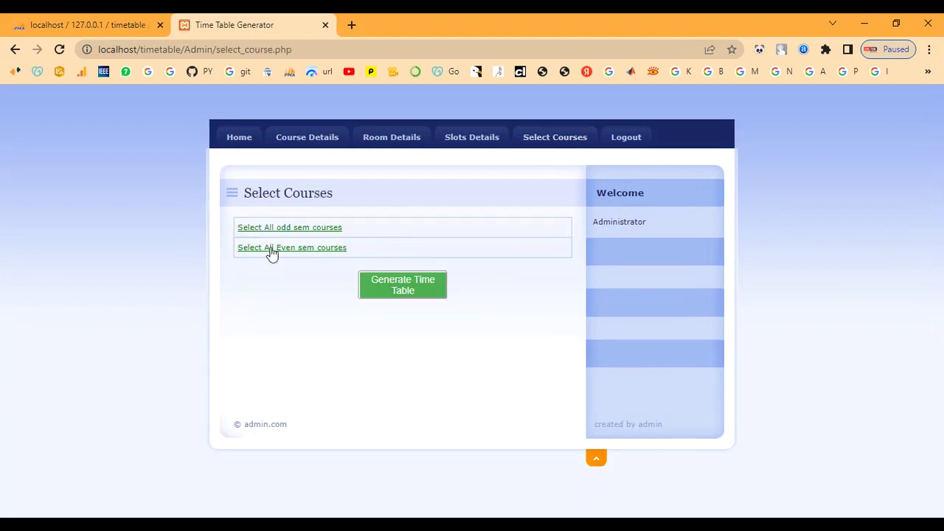
click(285, 228)
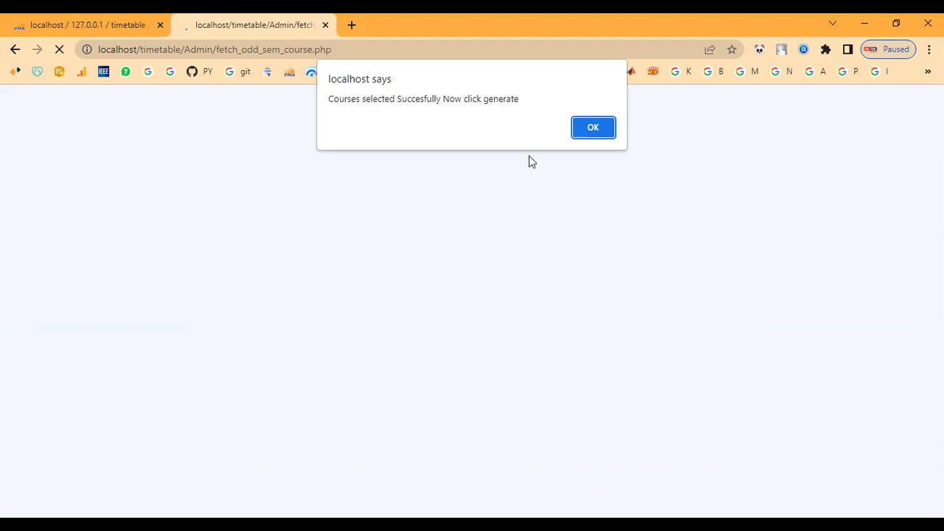
click(592, 132)
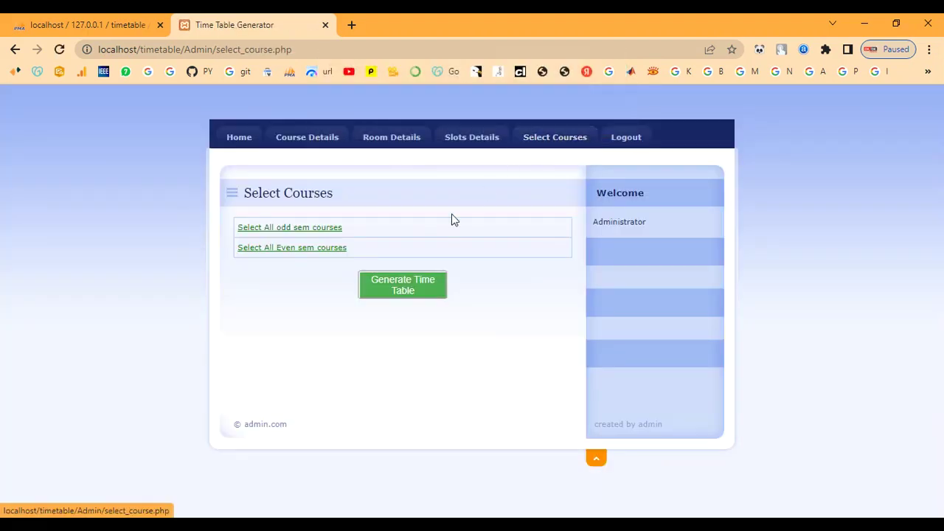
click(412, 299)
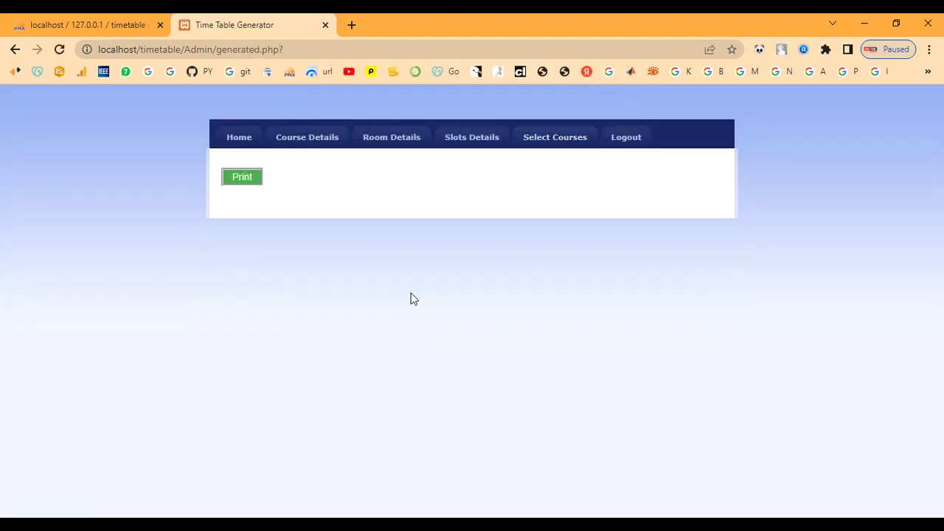
click(244, 181)
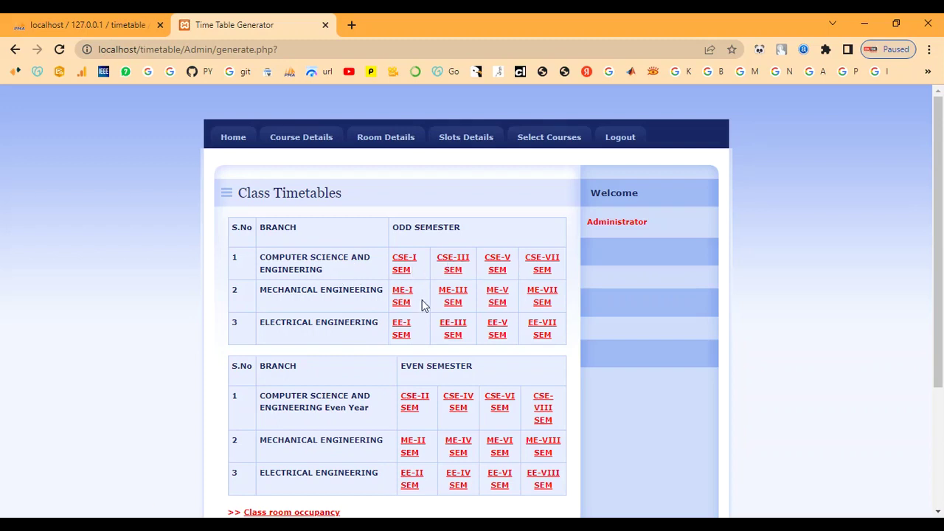
View the CSE-I SEM timetable and return to the class timetables list.
scroll(436, 266, down, 1)
click(401, 198)
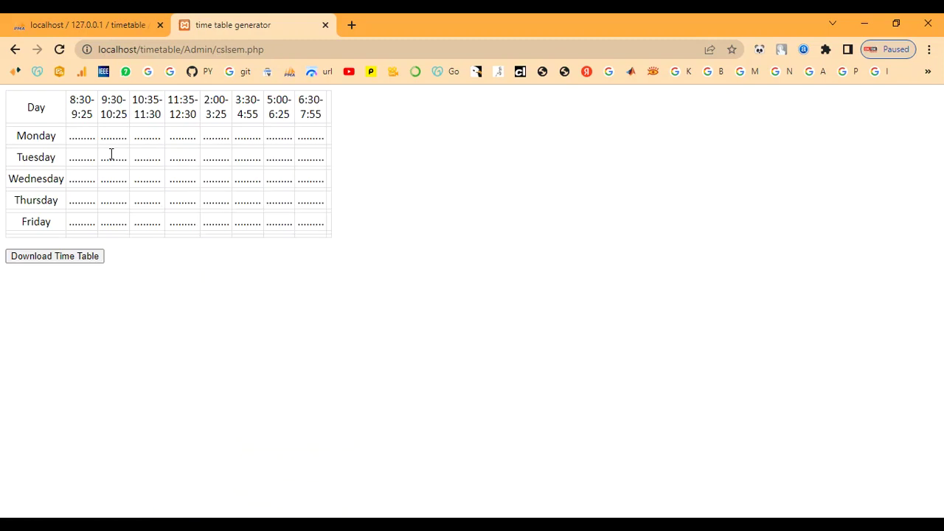
click(16, 49)
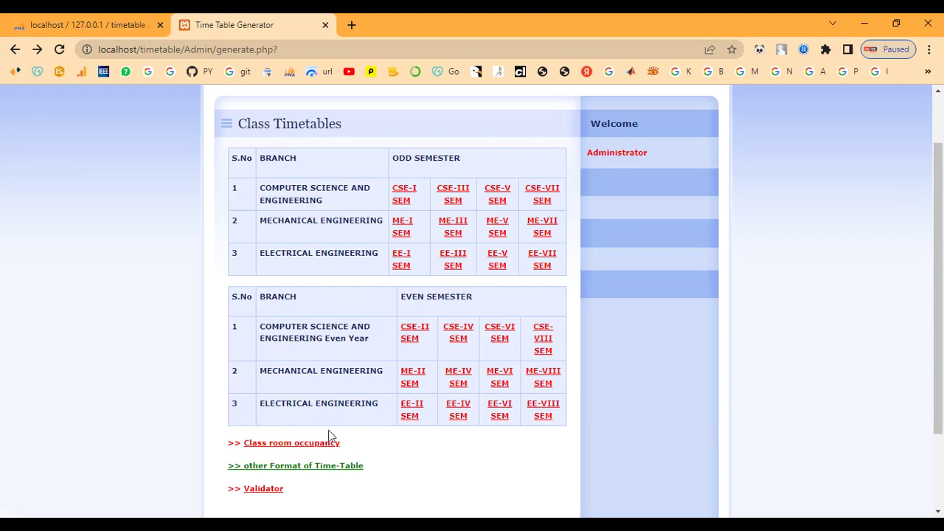
Open the CSE-II SEM timetable in the other format, examine its course, department, slot and venue columns, and return to the list.
click(313, 469)
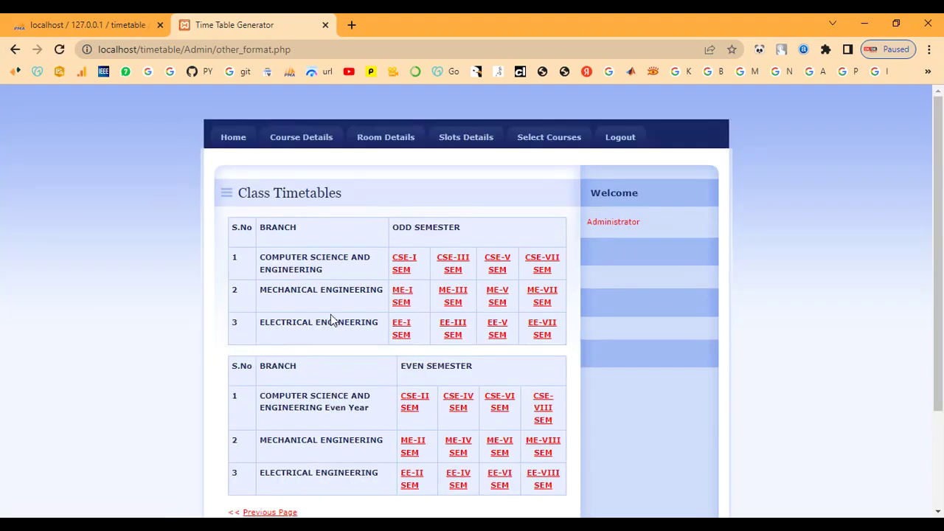
click(411, 411)
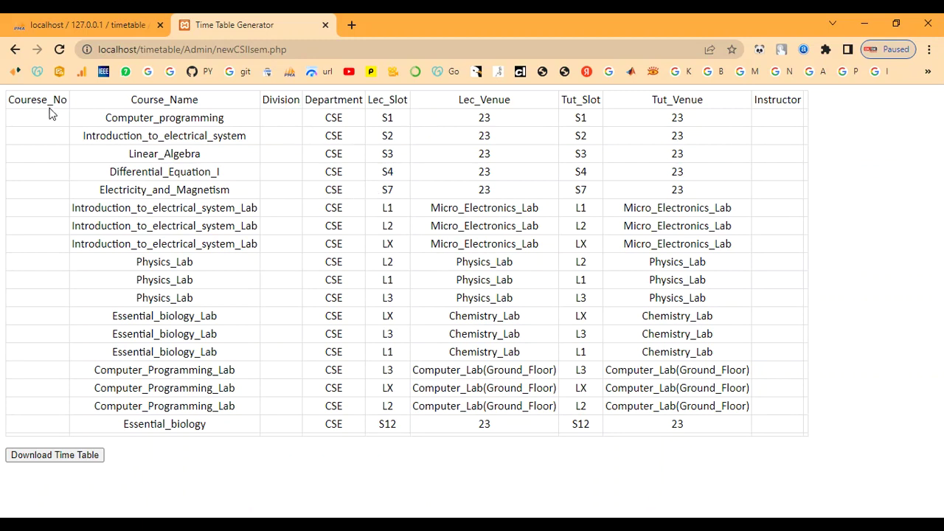
drag(11, 94, 62, 99)
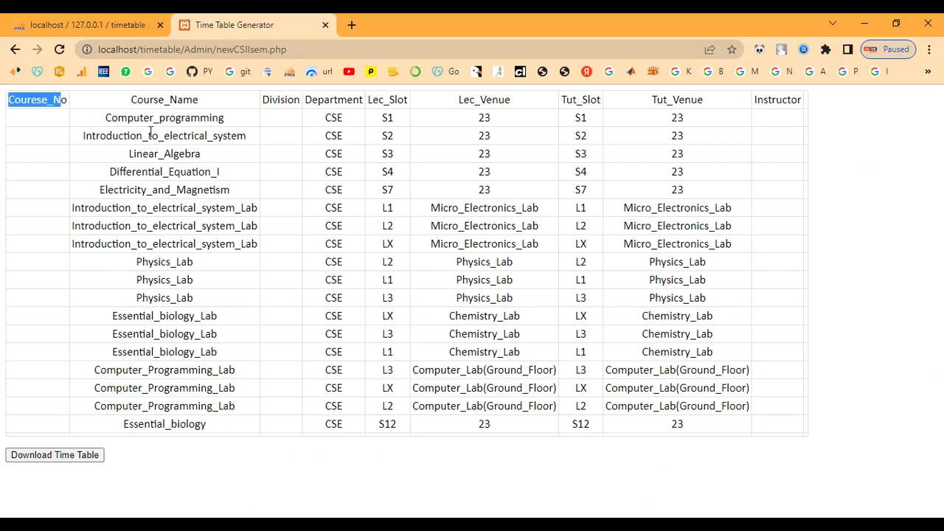
drag(130, 105, 354, 103)
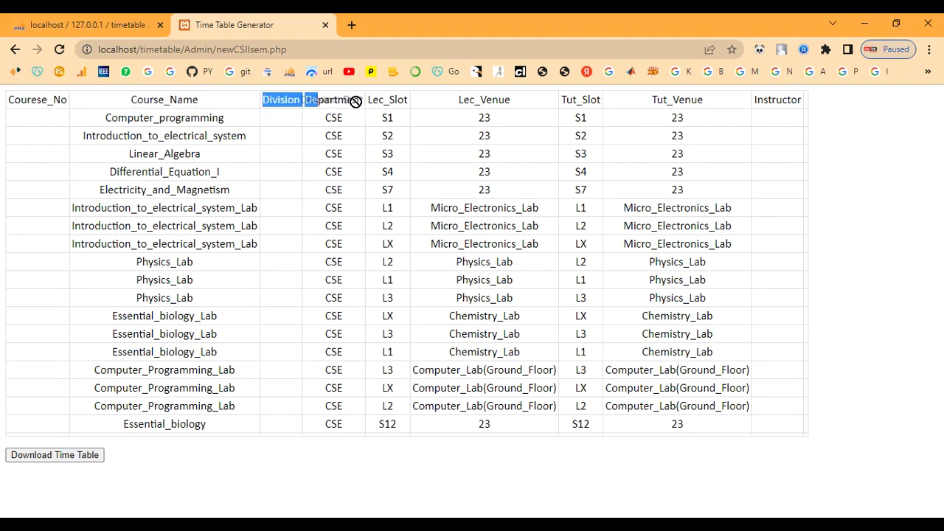
click(362, 103)
double_click(374, 101)
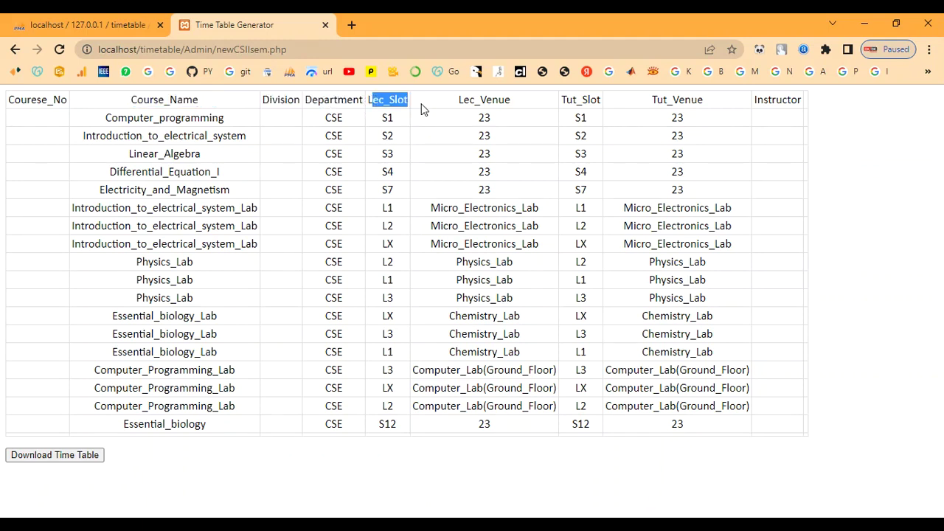
click(514, 104)
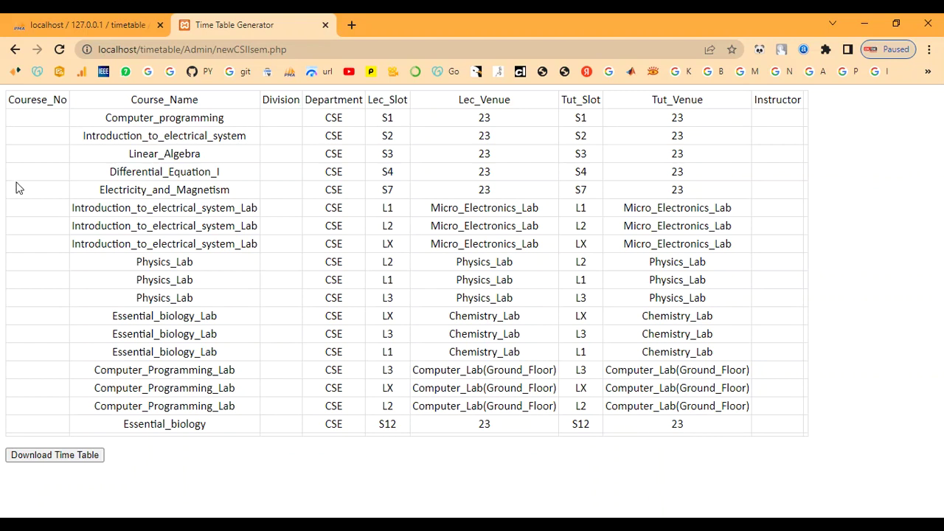
click(15, 49)
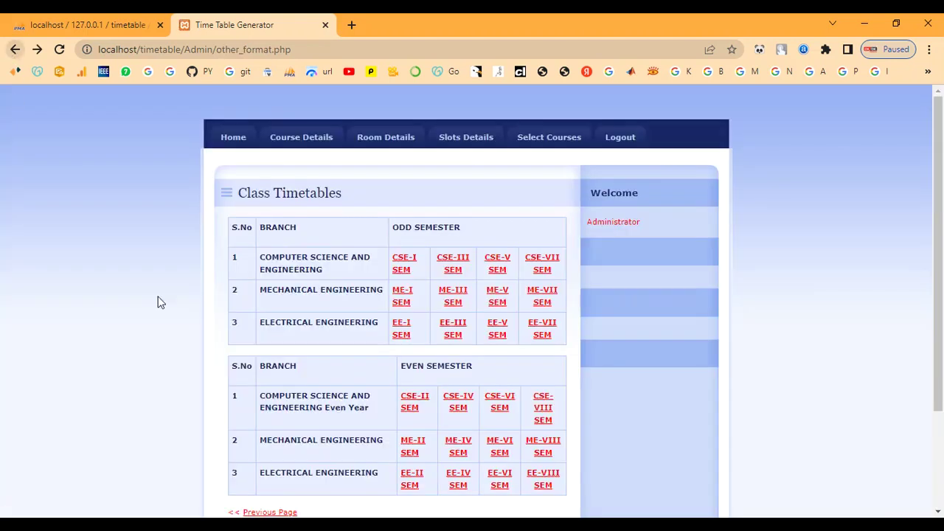
Review the CSE-IV, CSE-VI and CSE-VIII semester timetables in the other format, returning to the list after each.
scroll(442, 399, down, 1)
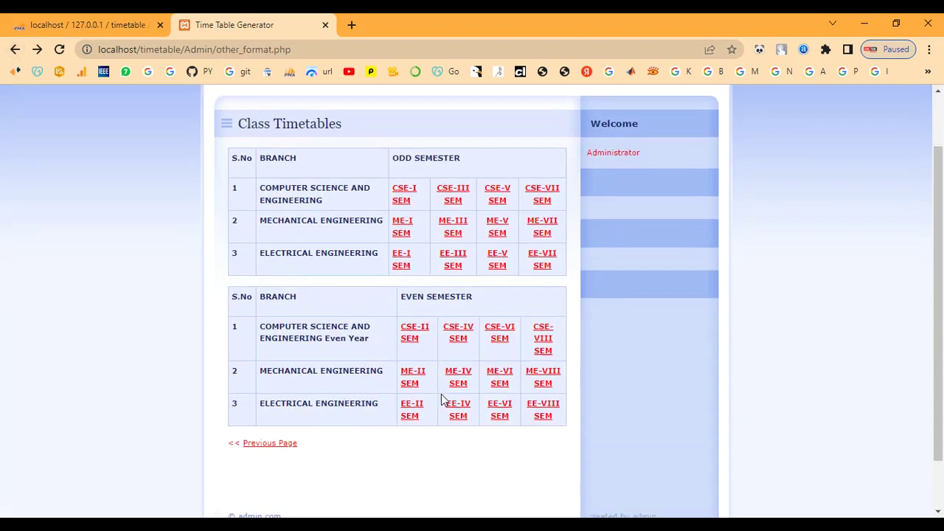
click(457, 344)
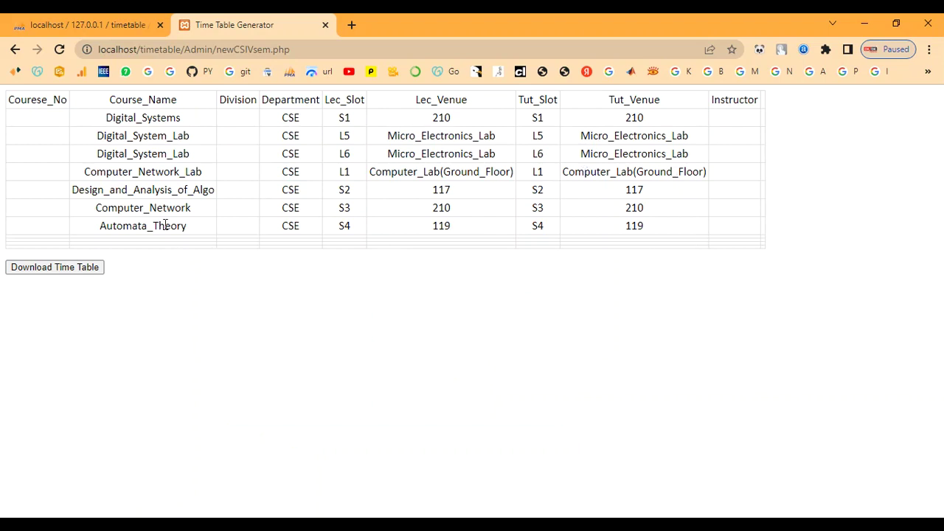
click(14, 50)
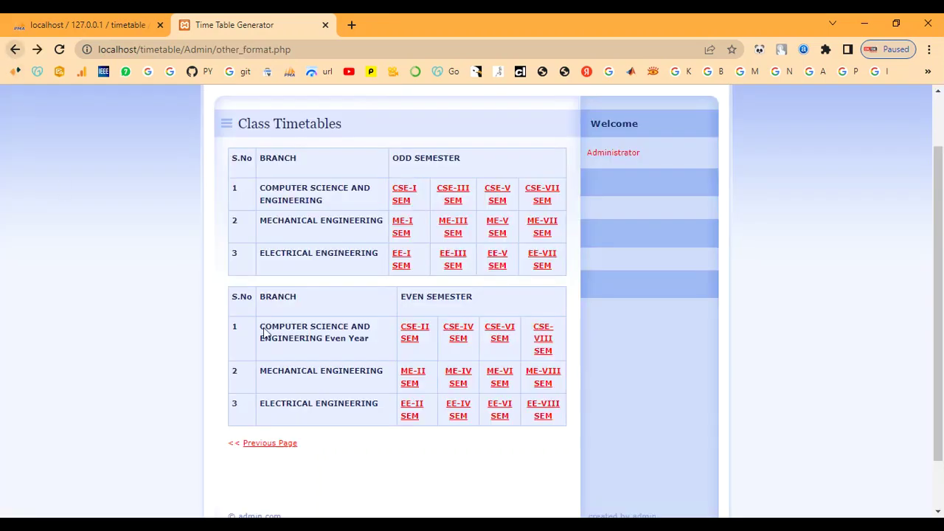
click(501, 343)
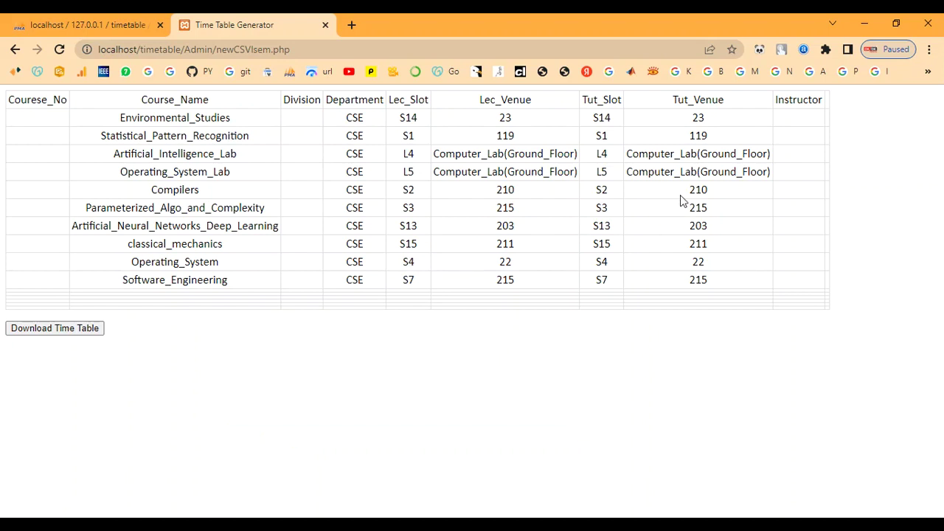
click(14, 52)
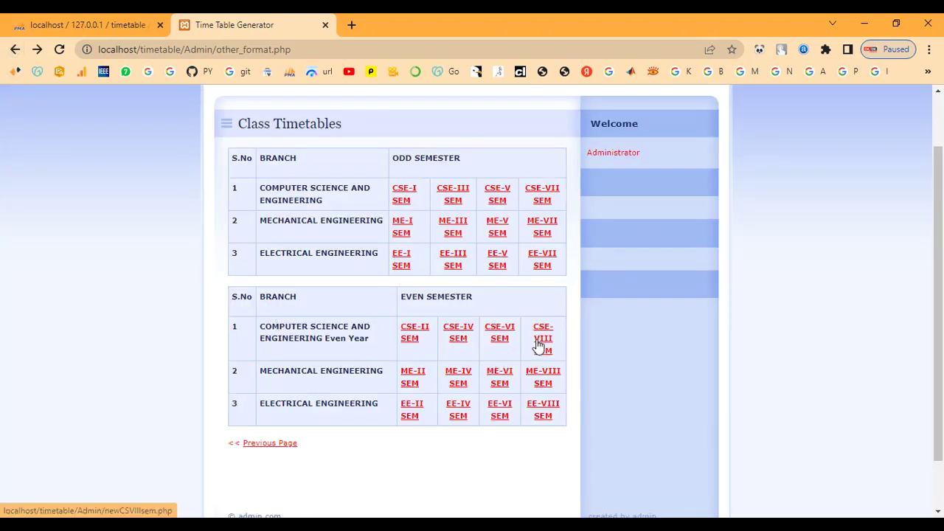
click(537, 344)
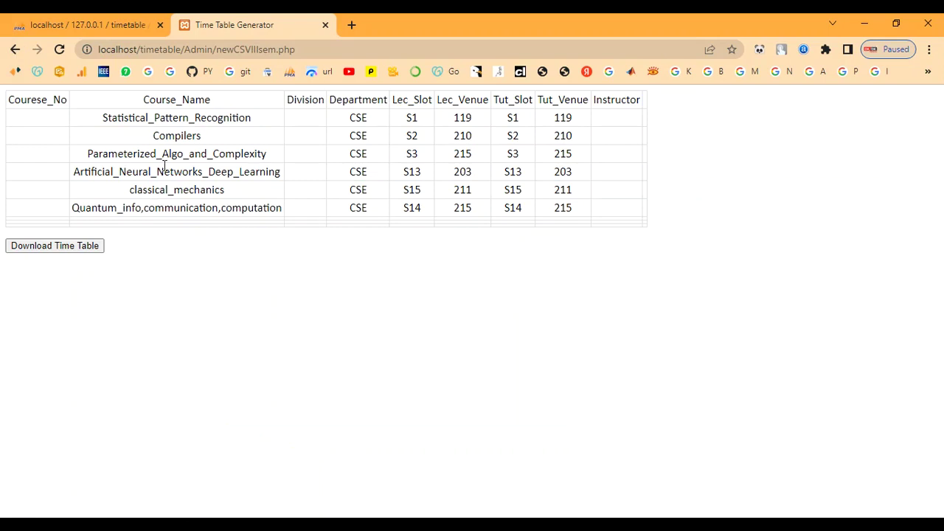
click(15, 49)
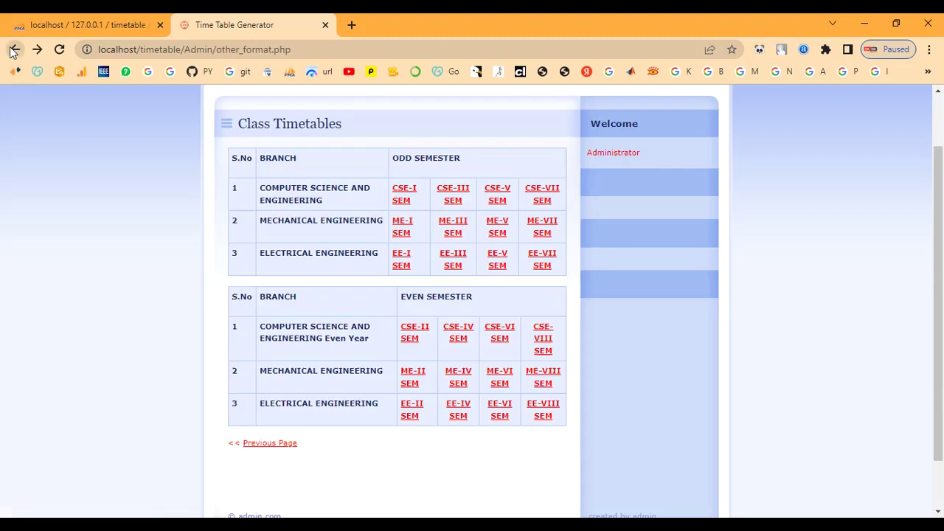
scroll(409, 398, up, 1)
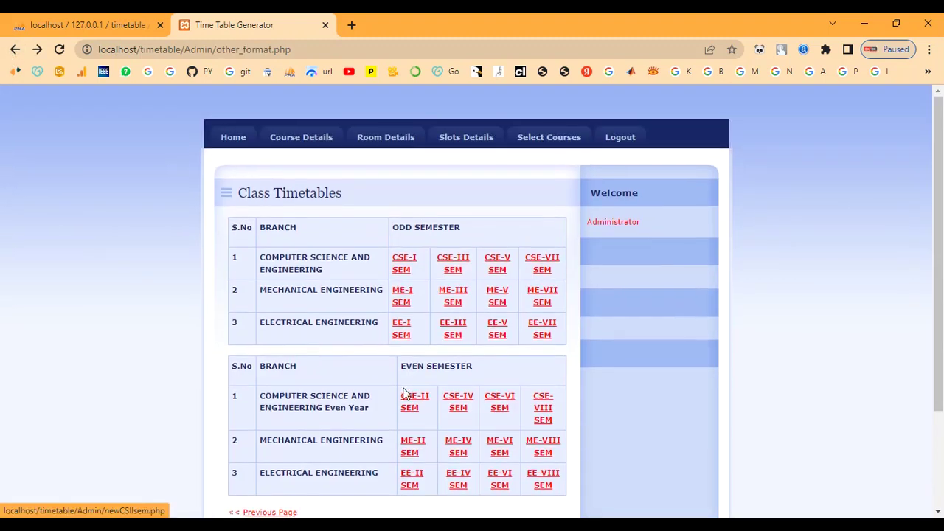